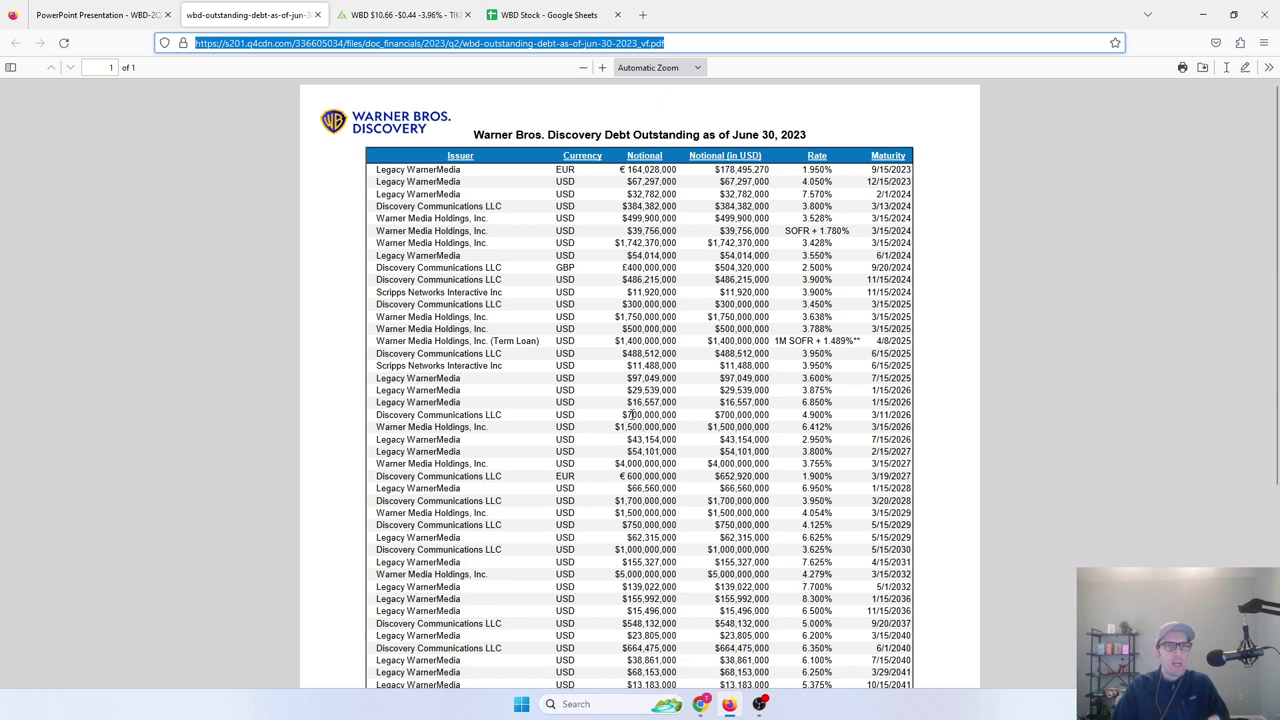
Switch to the TIKR page for WBD and open its annual analyst estimates table
{"action": "left_click", "coordinate": [425, 24]}
{"action": "scroll", "coordinate": [600, 210], "scroll_direction": "down", "scroll_amount": 3}
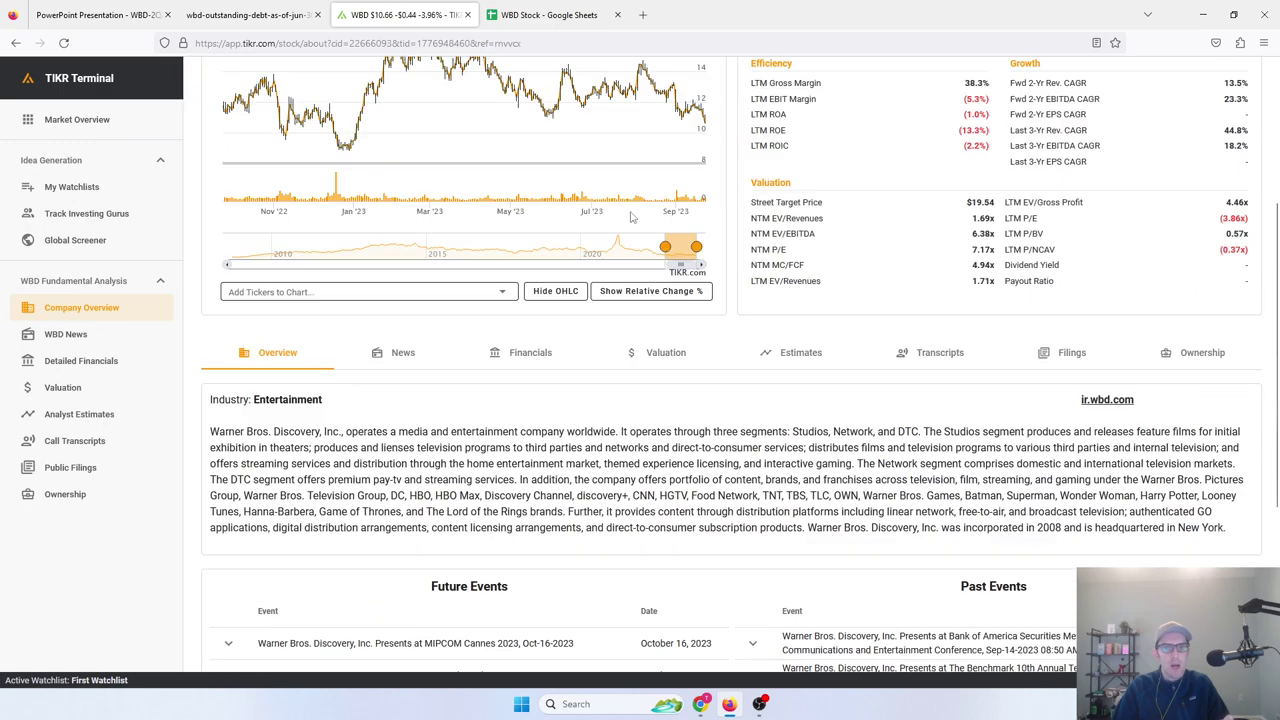
{"action": "left_click", "coordinate": [805, 362]}
{"action": "scroll", "coordinate": [928, 340], "scroll_direction": "down", "scroll_amount": 3}
{"action": "scroll", "coordinate": [927, 336], "scroll_direction": "down", "scroll_amount": 2}
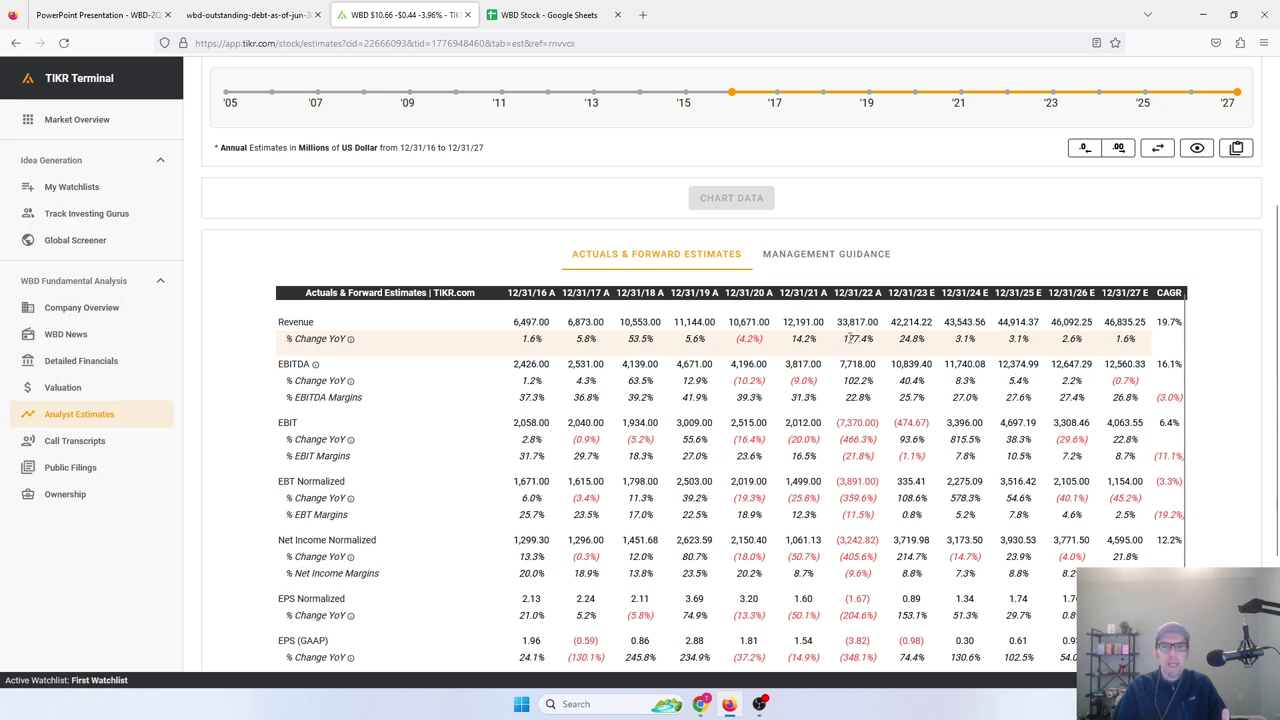
Examine the actual and forward revenue, EBITDA, EPS and free cash flow estimates through 12/31/27
{"action": "scroll", "coordinate": [975, 360], "scroll_direction": "down", "scroll_amount": 1}
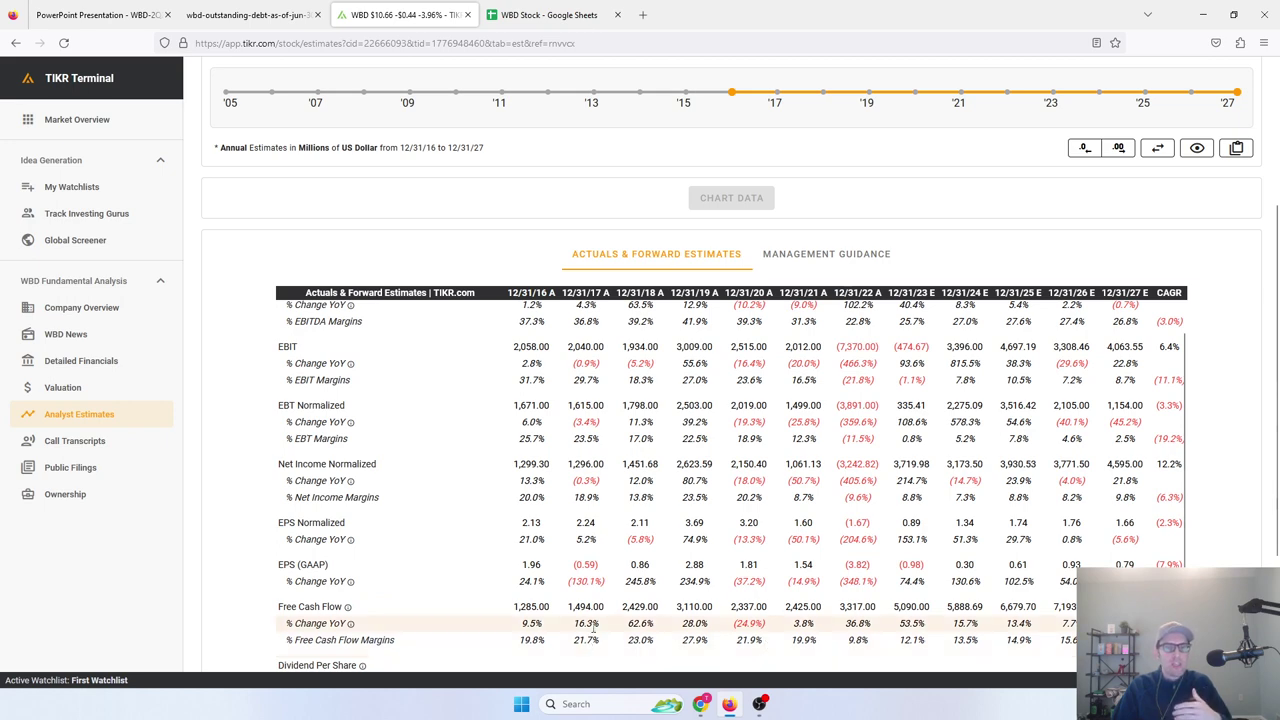
{"action": "scroll", "coordinate": [560, 620], "scroll_direction": "up", "scroll_amount": 2}
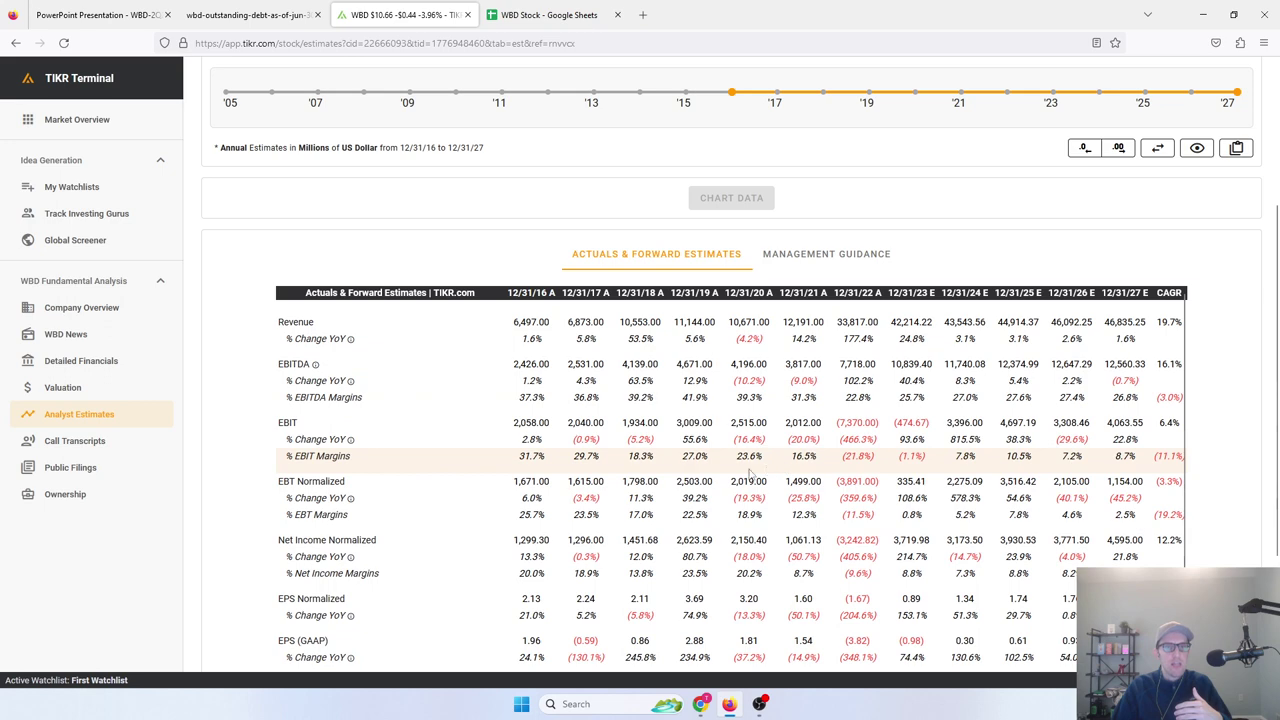
{"action": "scroll", "coordinate": [750, 478], "scroll_direction": "down", "scroll_amount": 4}
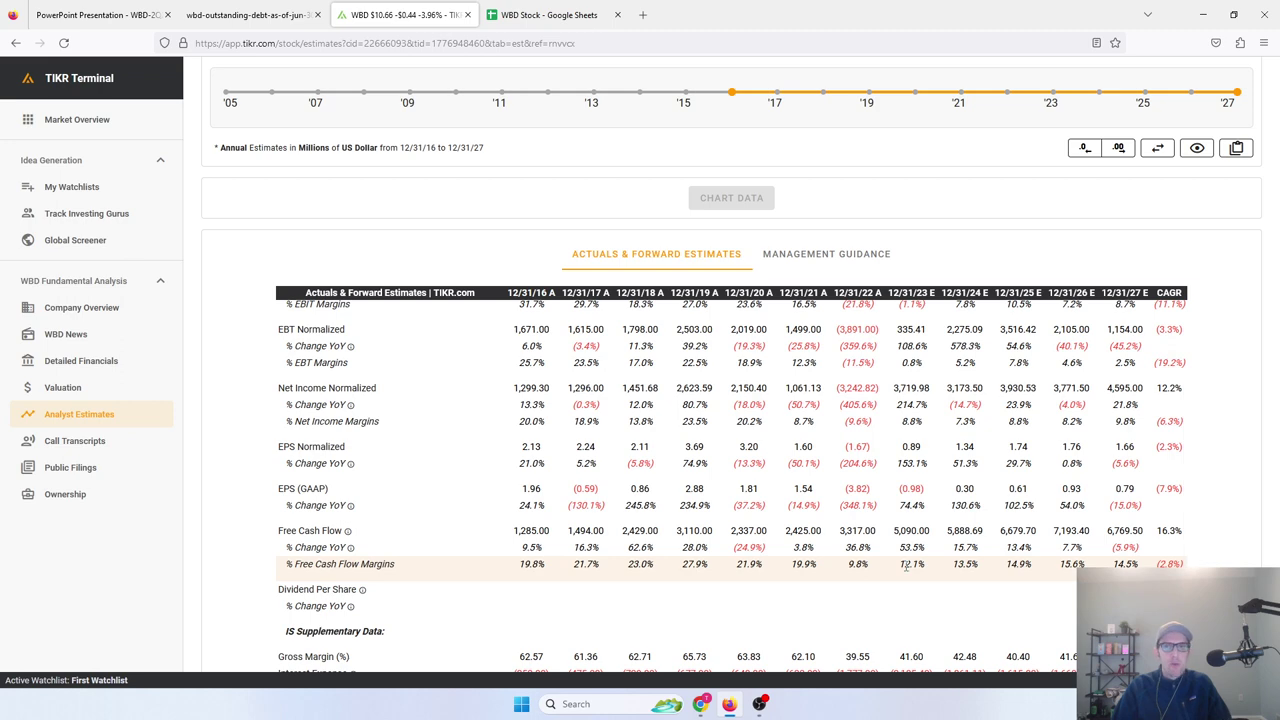
{"action": "scroll", "coordinate": [925, 568], "scroll_direction": "up", "scroll_amount": 3}
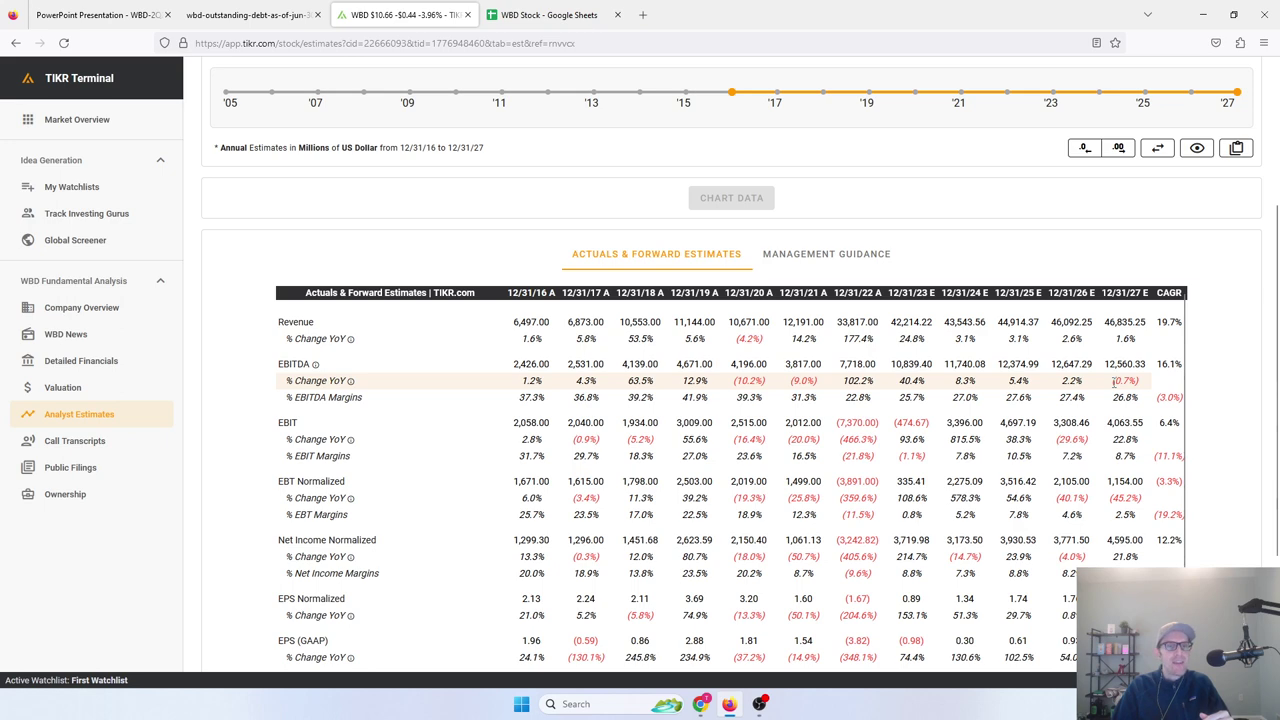
{"action": "scroll", "coordinate": [1115, 381], "scroll_direction": "down", "scroll_amount": 3}
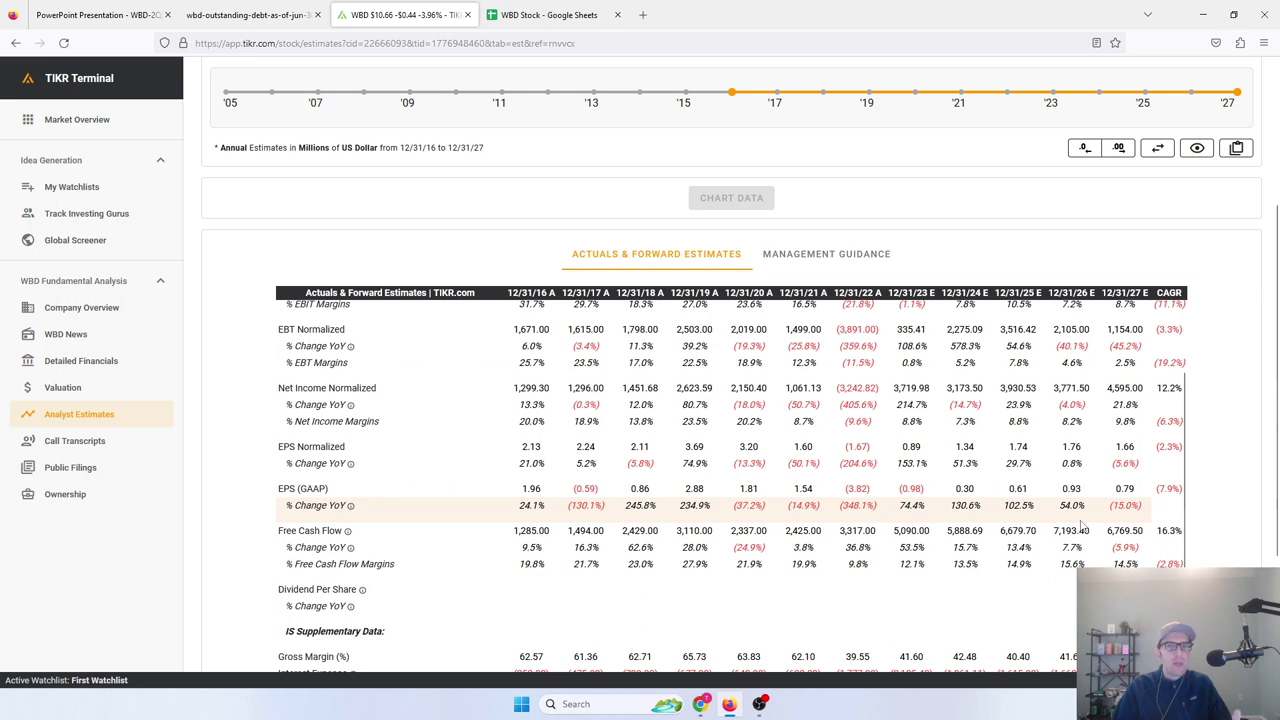
{"action": "scroll", "coordinate": [1080, 525], "scroll_direction": "up", "scroll_amount": 4}
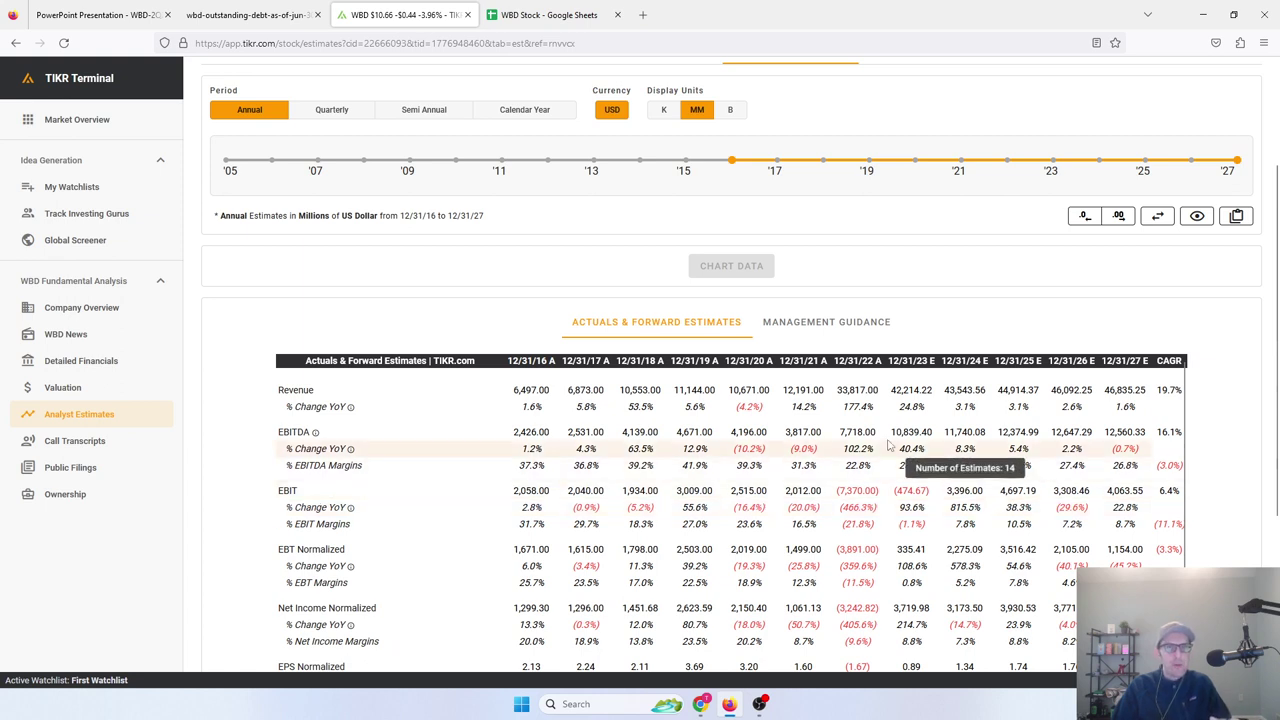
Switch to the WBD Stock spreadsheet and look over both projection models on the Valuation sheet
{"action": "left_click", "coordinate": [540, 15]}
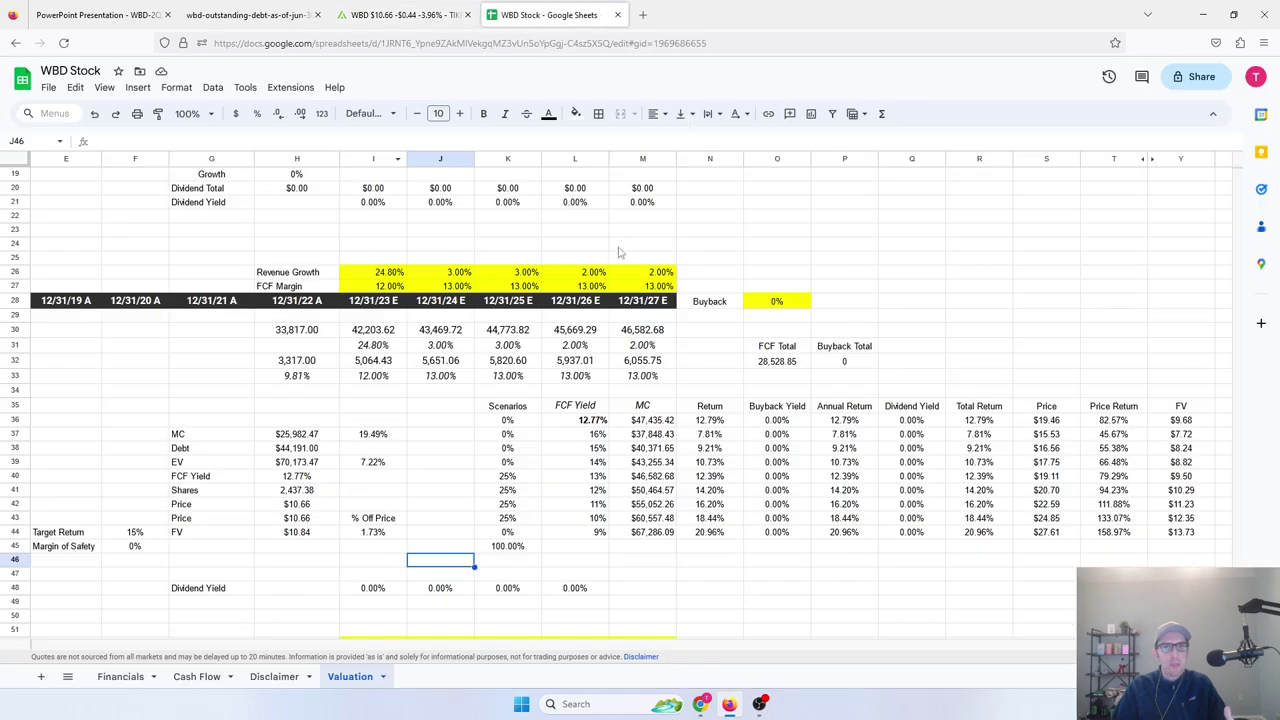
{"action": "scroll", "coordinate": [620, 253], "scroll_direction": "up", "scroll_amount": 5}
{"action": "scroll", "coordinate": [425, 228], "scroll_direction": "down", "scroll_amount": 3}
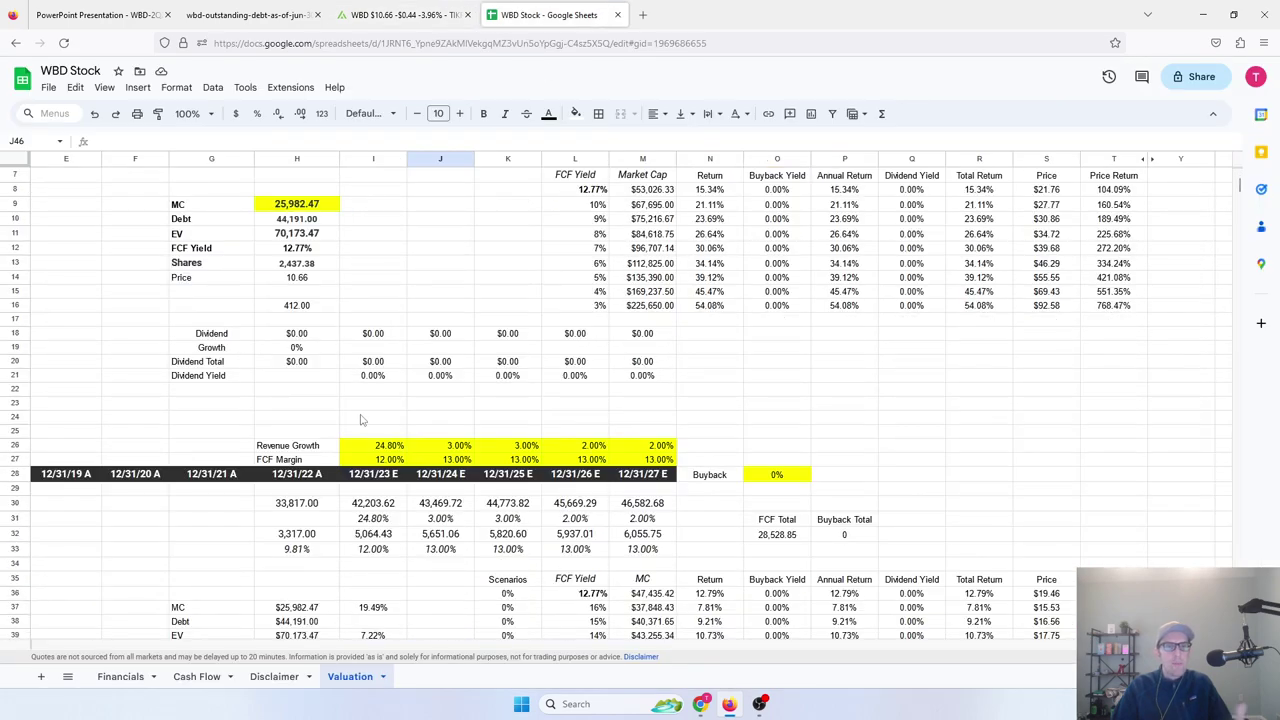
{"action": "scroll", "coordinate": [368, 420], "scroll_direction": "up", "scroll_amount": 3}
{"action": "scroll", "coordinate": [352, 380], "scroll_direction": "down", "scroll_amount": 4}
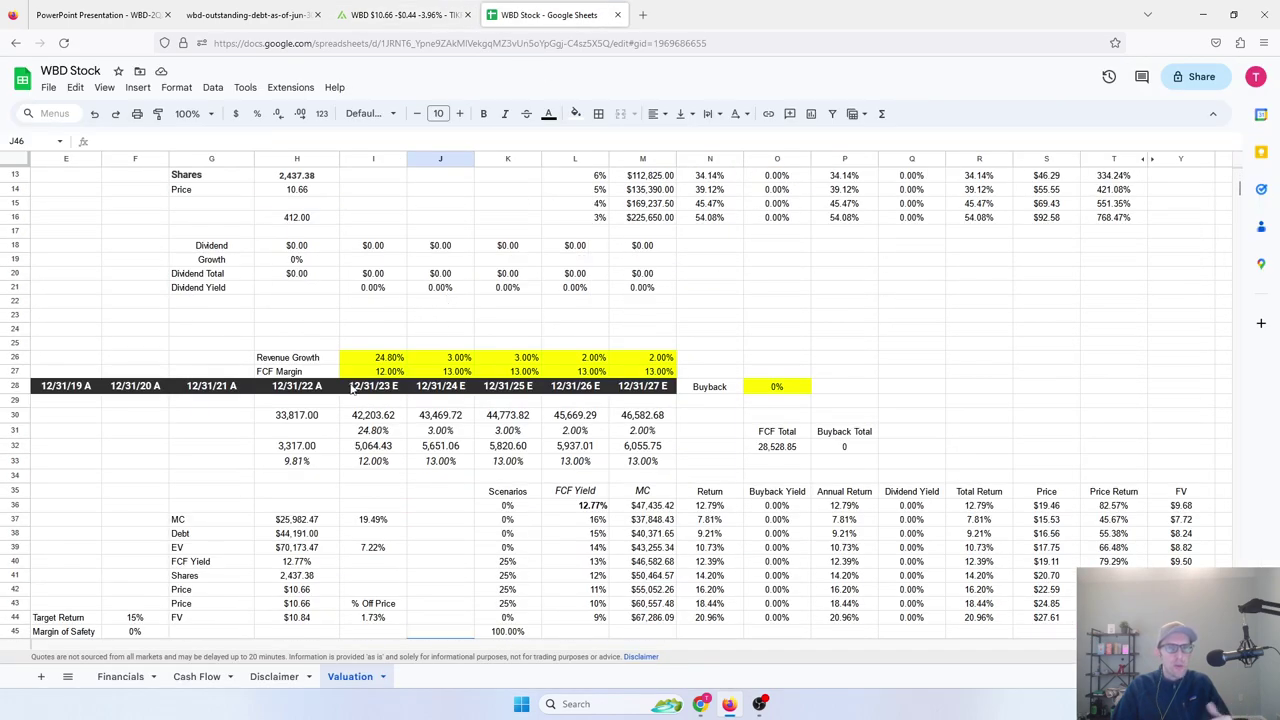
{"action": "scroll", "coordinate": [355, 380], "scroll_direction": "down", "scroll_amount": 2}
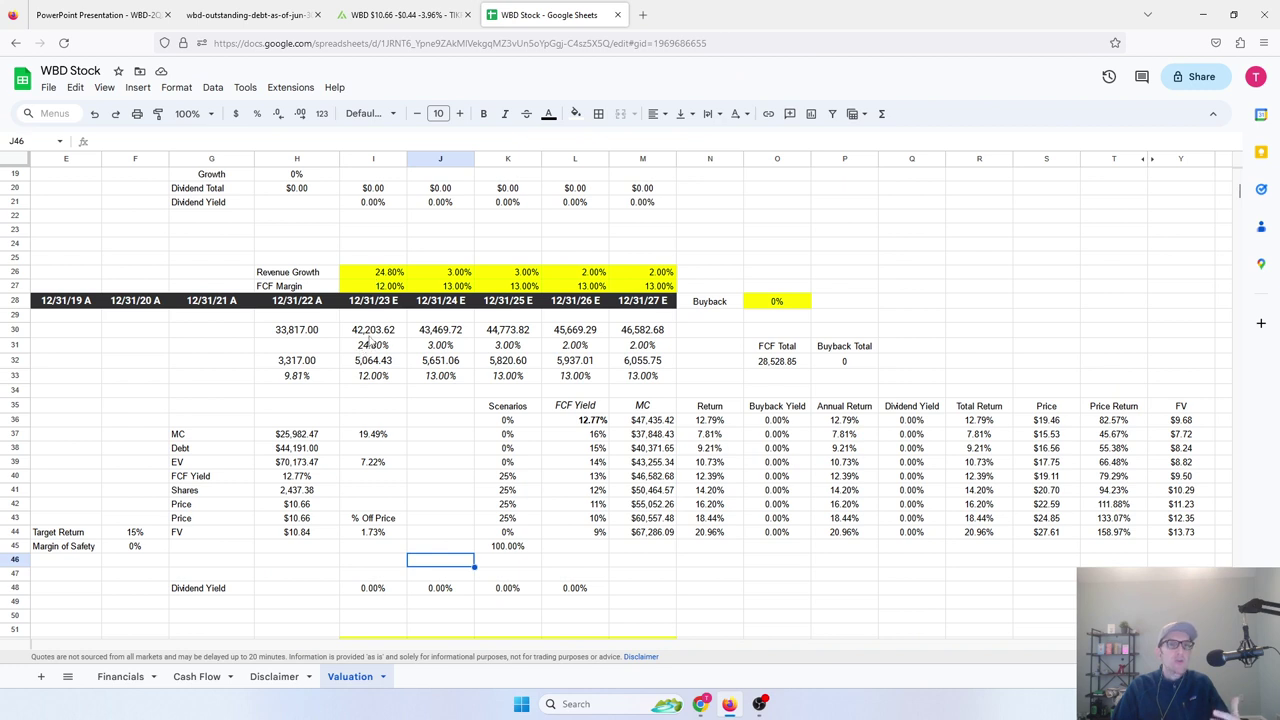
Inspect the 12/31/23 E projections in I30:I33 and the 2024 revenue growth and FCF margin assumptions
{"action": "left_click_drag", "start_coordinate": [372, 330], "coordinate": [368, 380]}
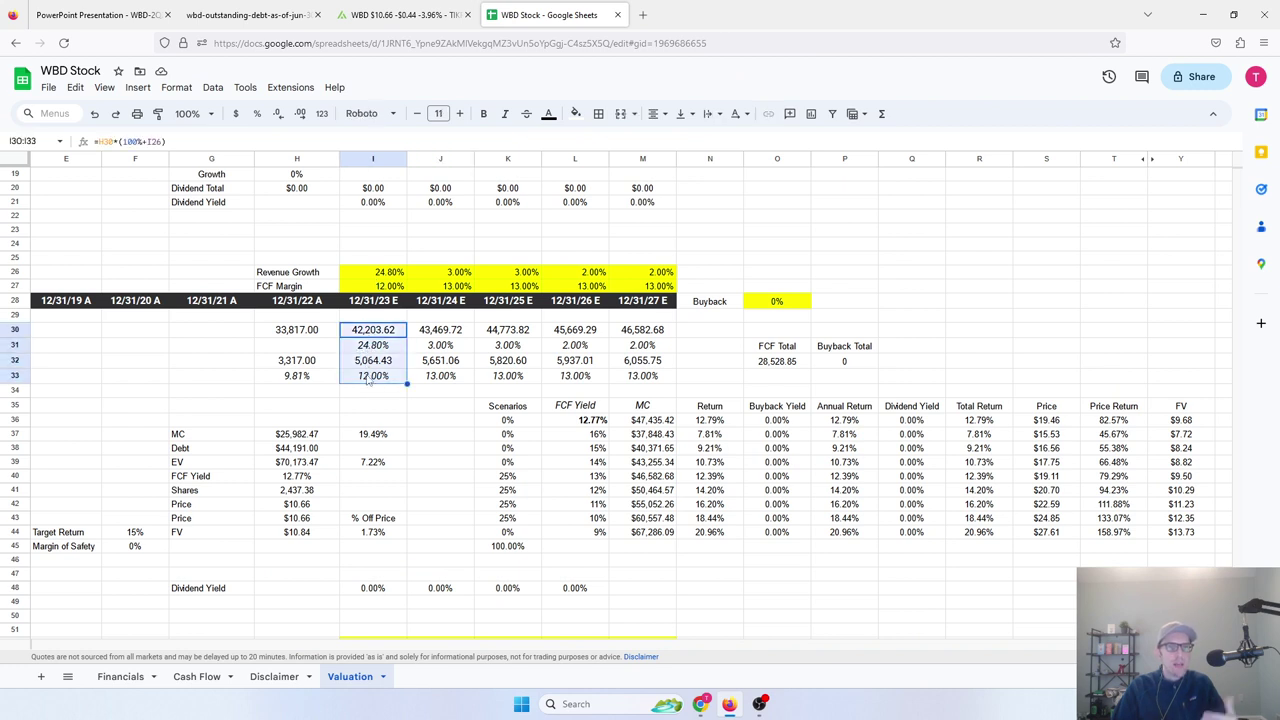
{"action": "left_click", "coordinate": [377, 362]}
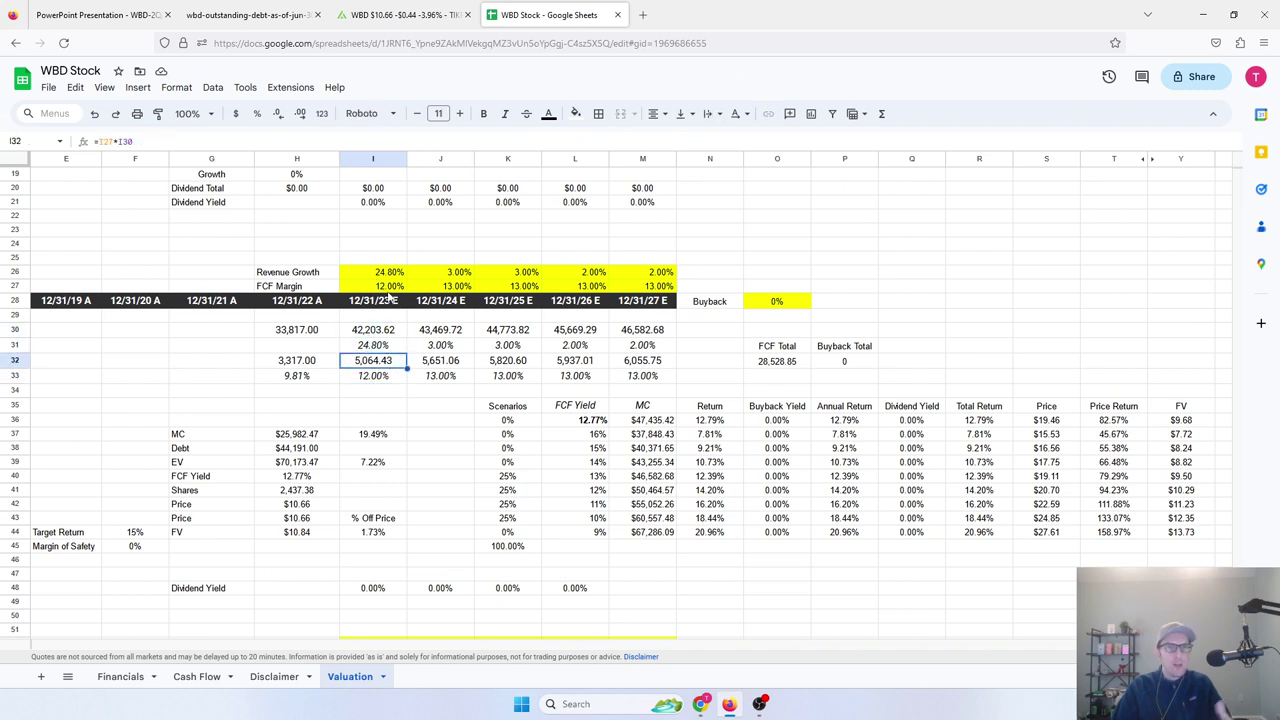
{"action": "left_click", "coordinate": [390, 292]}
{"action": "left_click", "coordinate": [468, 277]}
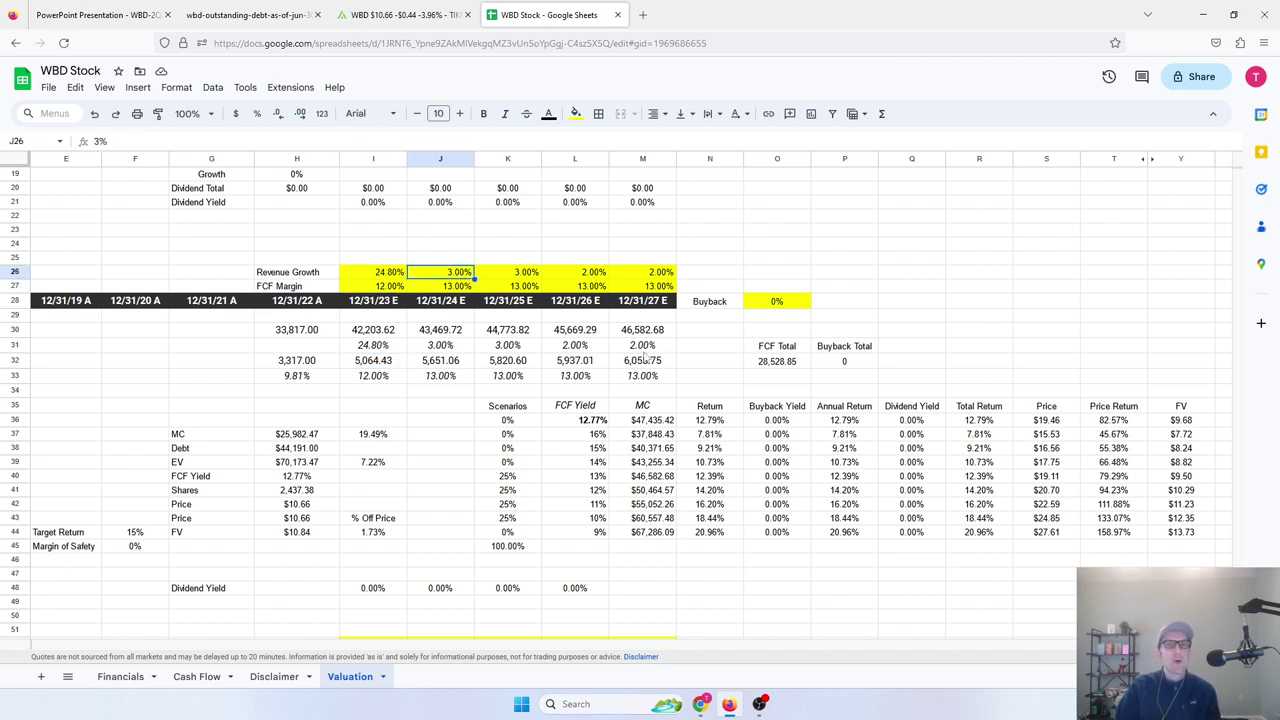
{"action": "key", "text": "Down"}
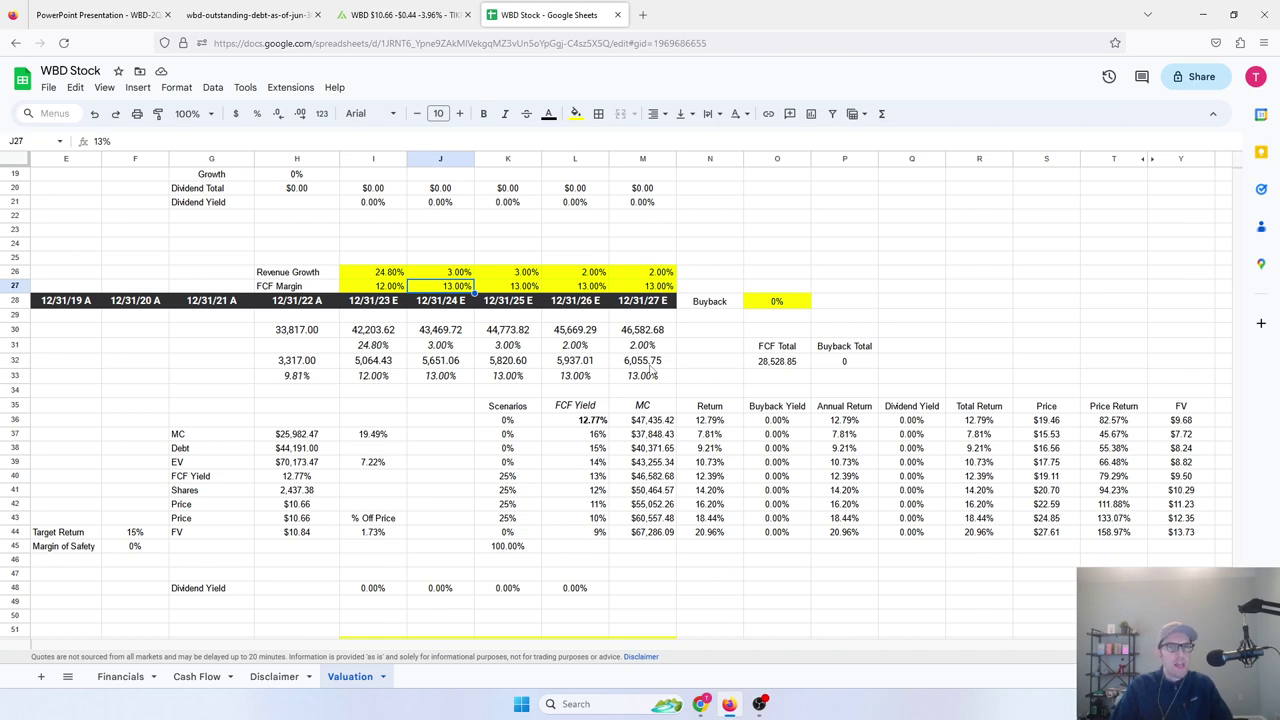
Compare the analyst-estimate model at the start of the Valuation sheet with the custom-assumption model starting at row 26
{"action": "scroll", "coordinate": [651, 371], "scroll_direction": "up", "scroll_amount": 4}
{"action": "scroll", "coordinate": [565, 401], "scroll_direction": "up", "scroll_amount": 2}
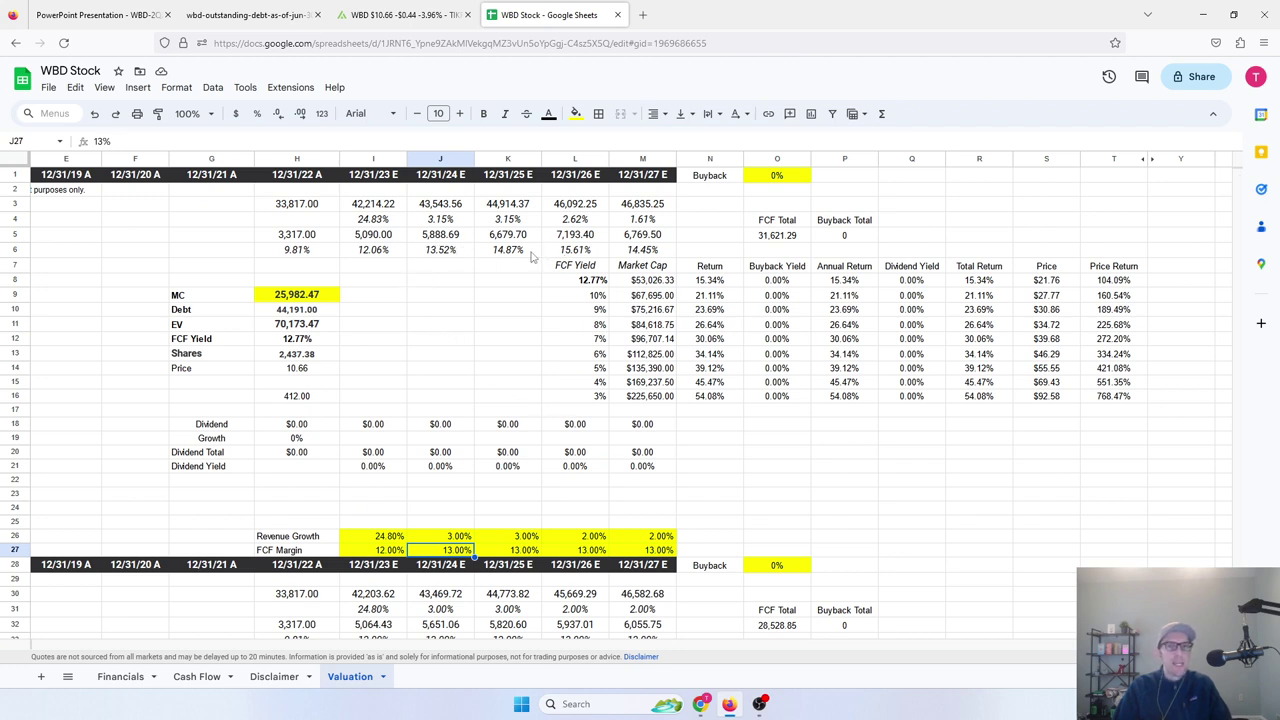
{"action": "scroll", "coordinate": [740, 343], "scroll_direction": "down", "scroll_amount": 4}
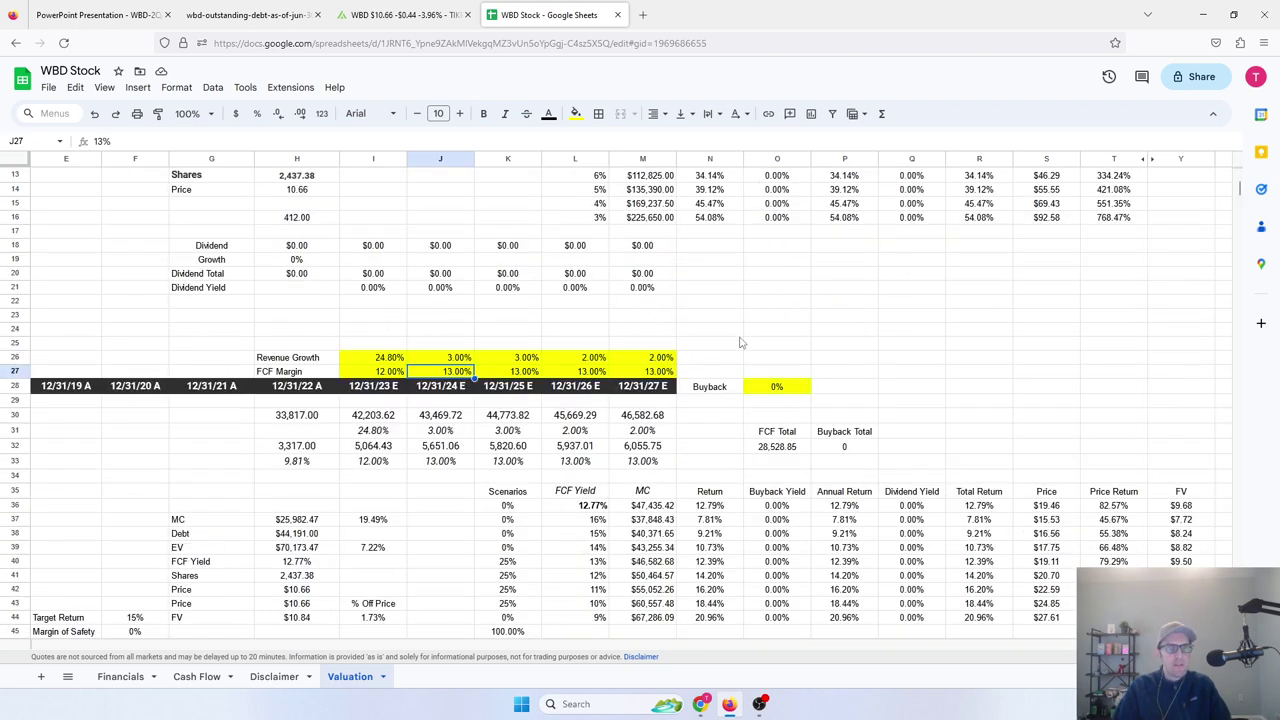
{"action": "scroll", "coordinate": [740, 343], "scroll_direction": "down", "scroll_amount": 2}
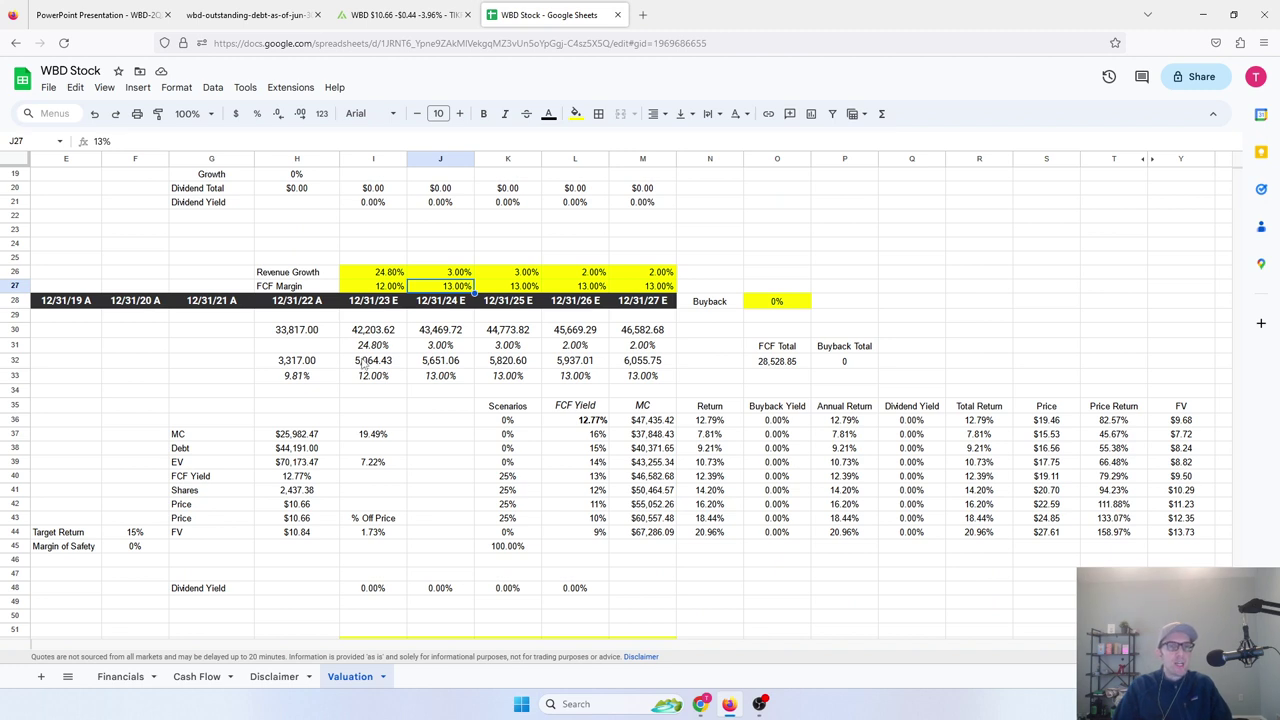
Examine the 2023 projected free cash flow in I32 and its yields on market cap and enterprise value in I37 and I39
{"action": "left_click", "coordinate": [365, 362]}
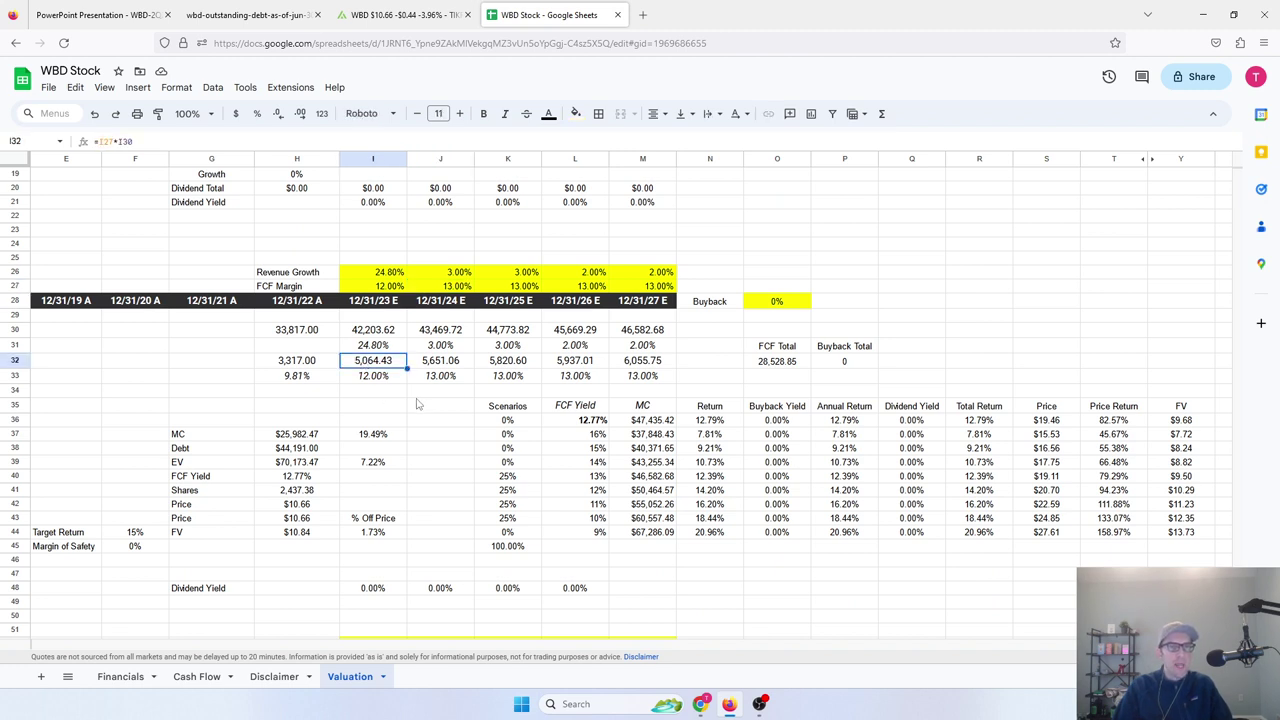
{"action": "left_click", "coordinate": [316, 437]}
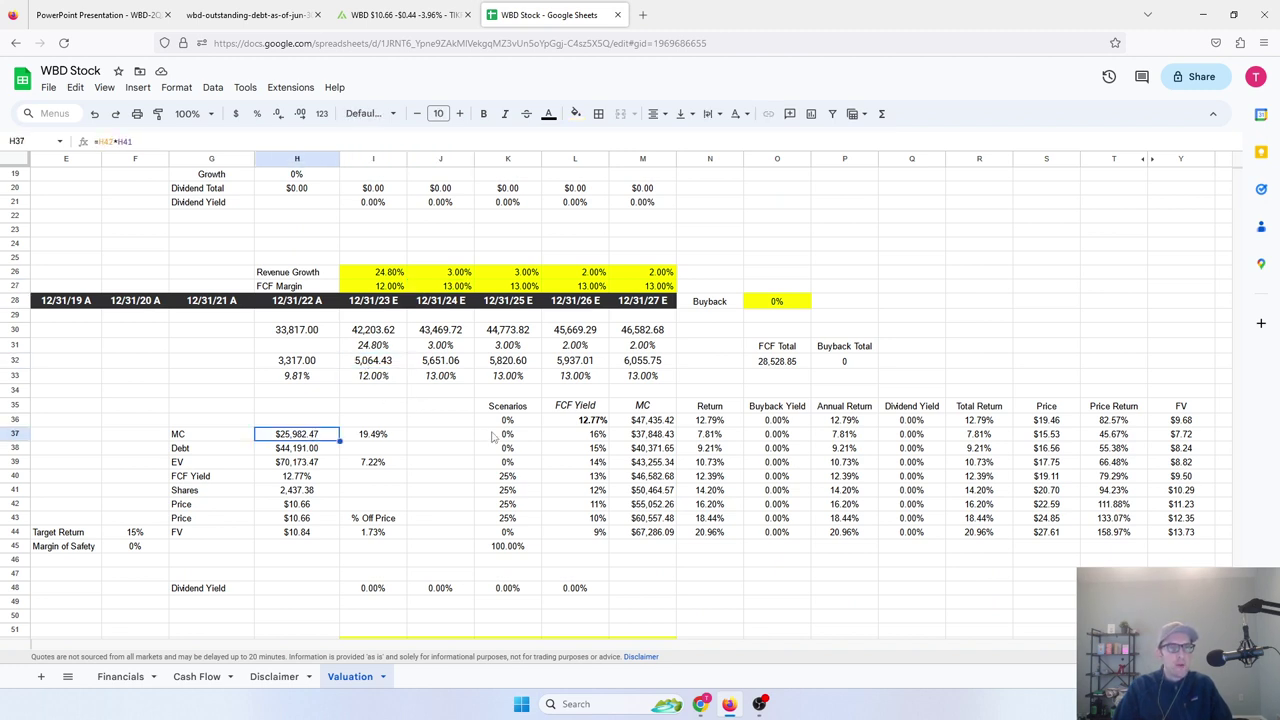
{"action": "left_click", "coordinate": [392, 438]}
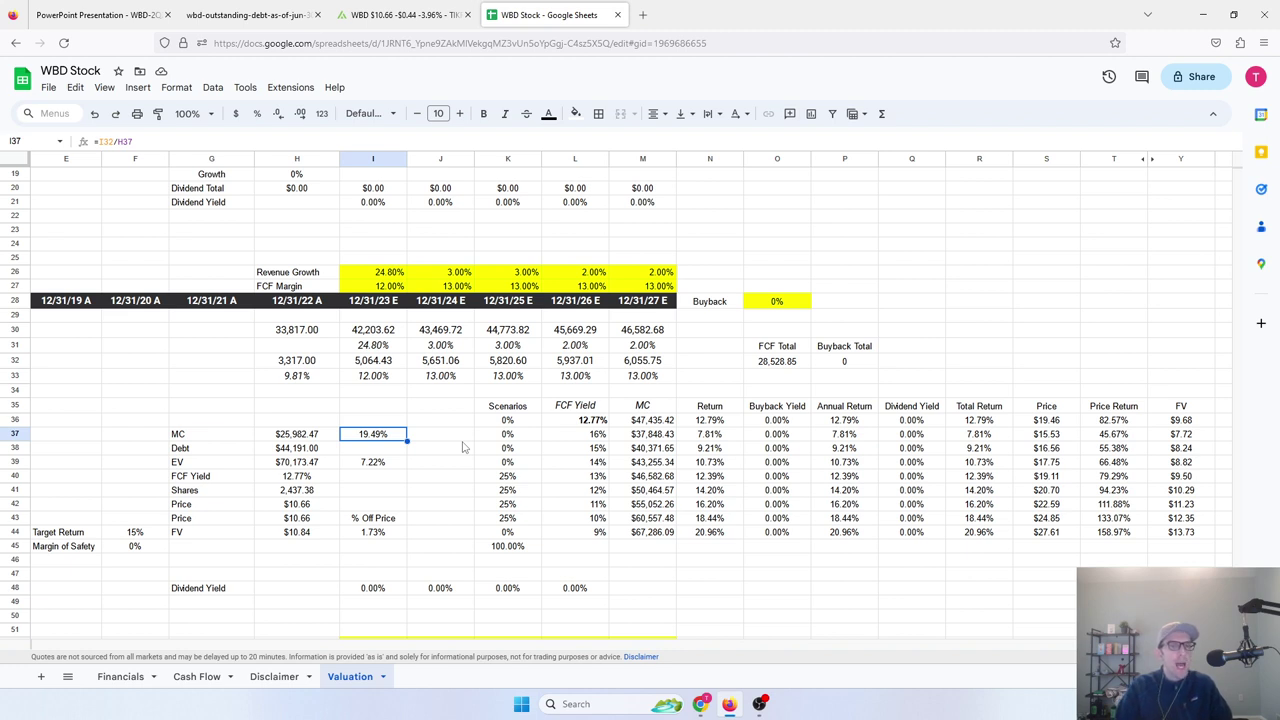
{"action": "key", "text": "Down"}
{"action": "key", "text": "Down"}
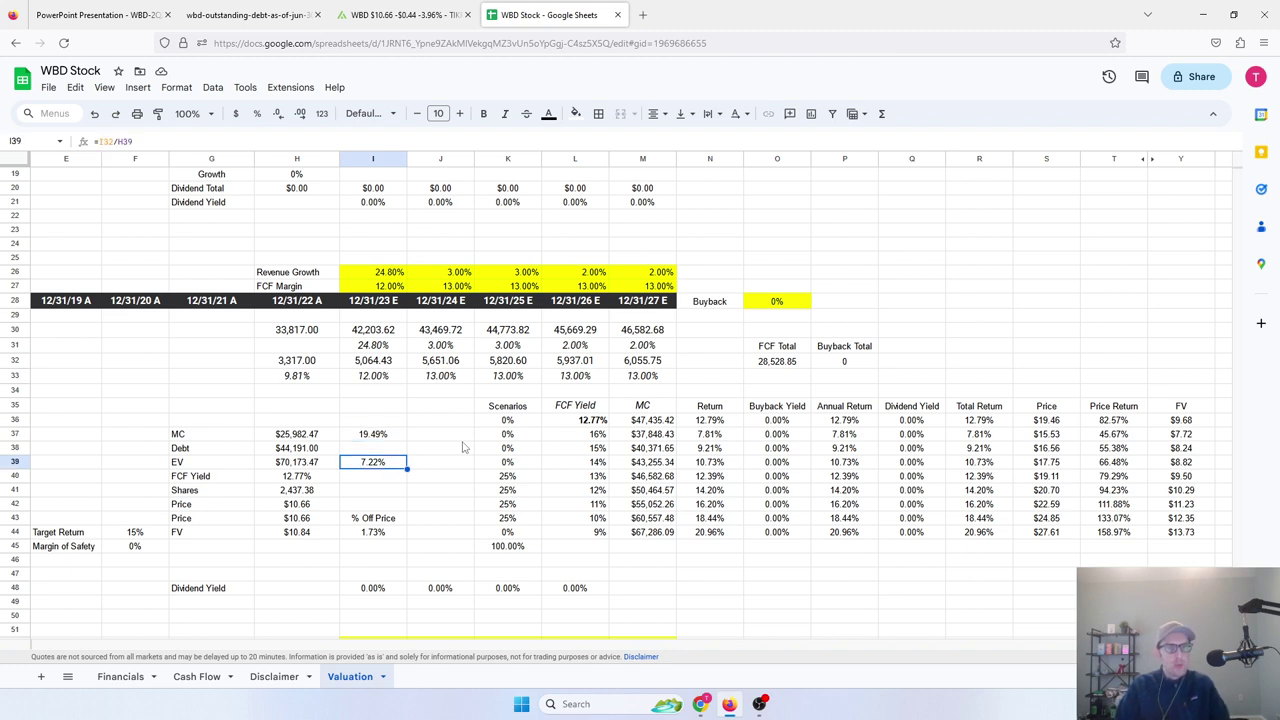
{"action": "key", "text": "Up"}
{"action": "key", "text": "Up"}
{"action": "key", "text": "Up"}
{"action": "key", "text": "Up"}
{"action": "key", "text": "Up"}
{"action": "key", "text": "Up"}
{"action": "key", "text": "Up"}
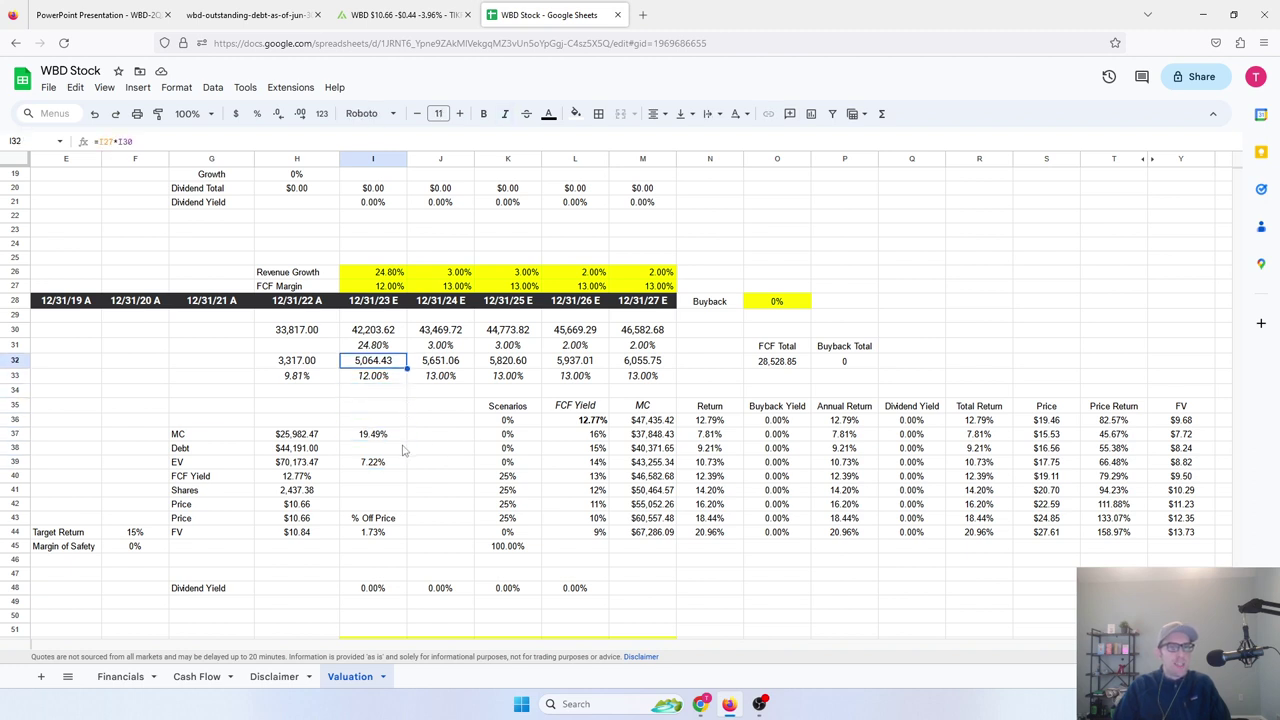
{"action": "left_click", "coordinate": [360, 465]}
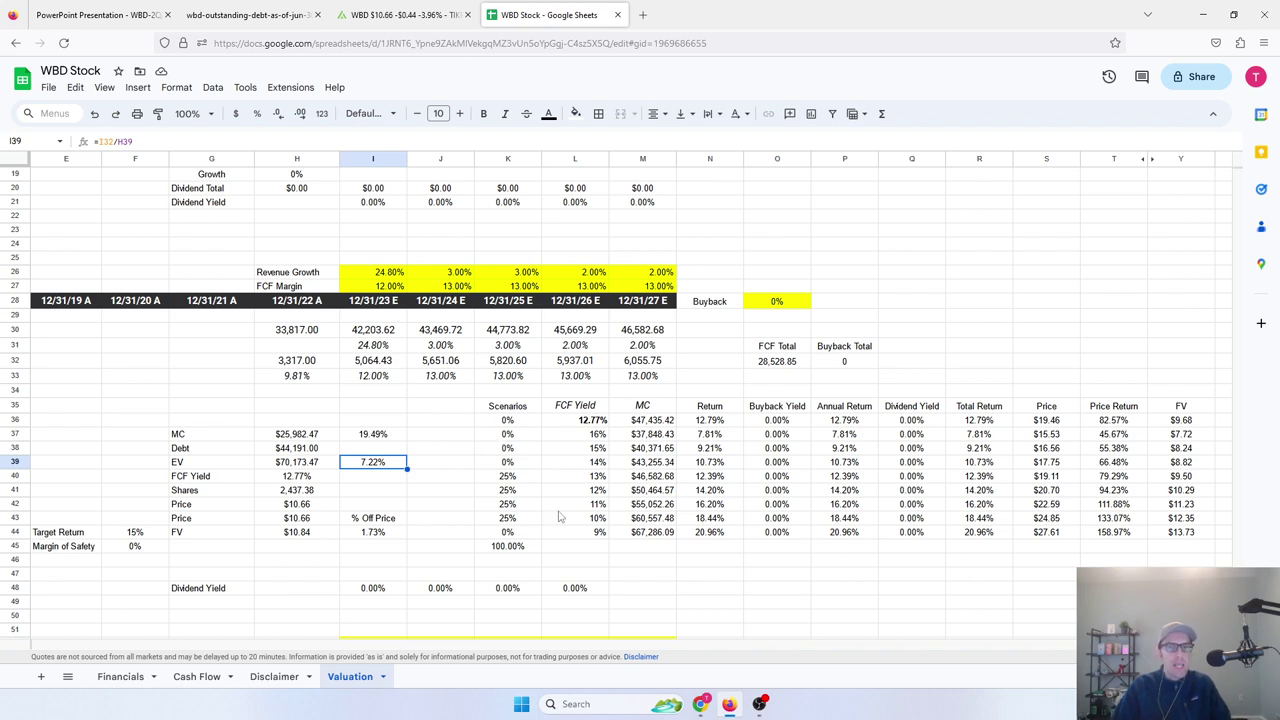
Inspect the projected market caps in M40:M43 for the 13% to 10% FCF yield scenarios
{"action": "left_click", "coordinate": [638, 521]}
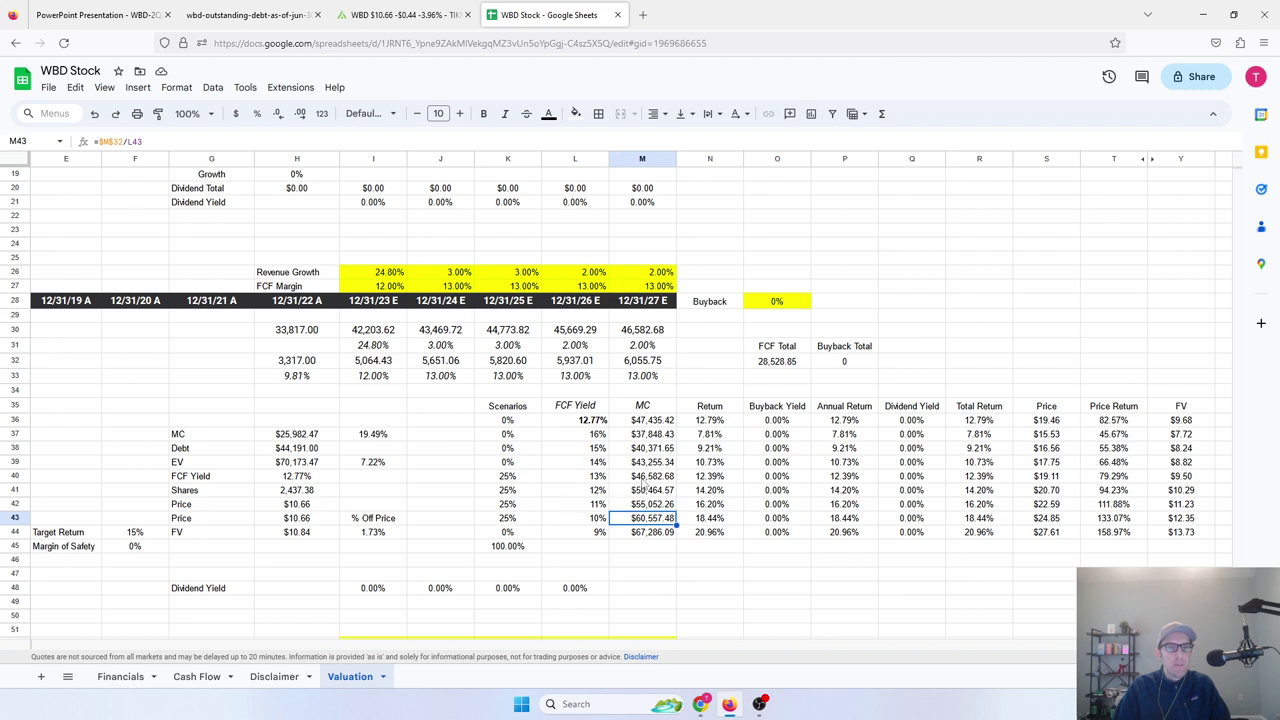
{"action": "left_click_drag", "start_coordinate": [643, 484], "coordinate": [645, 523]}
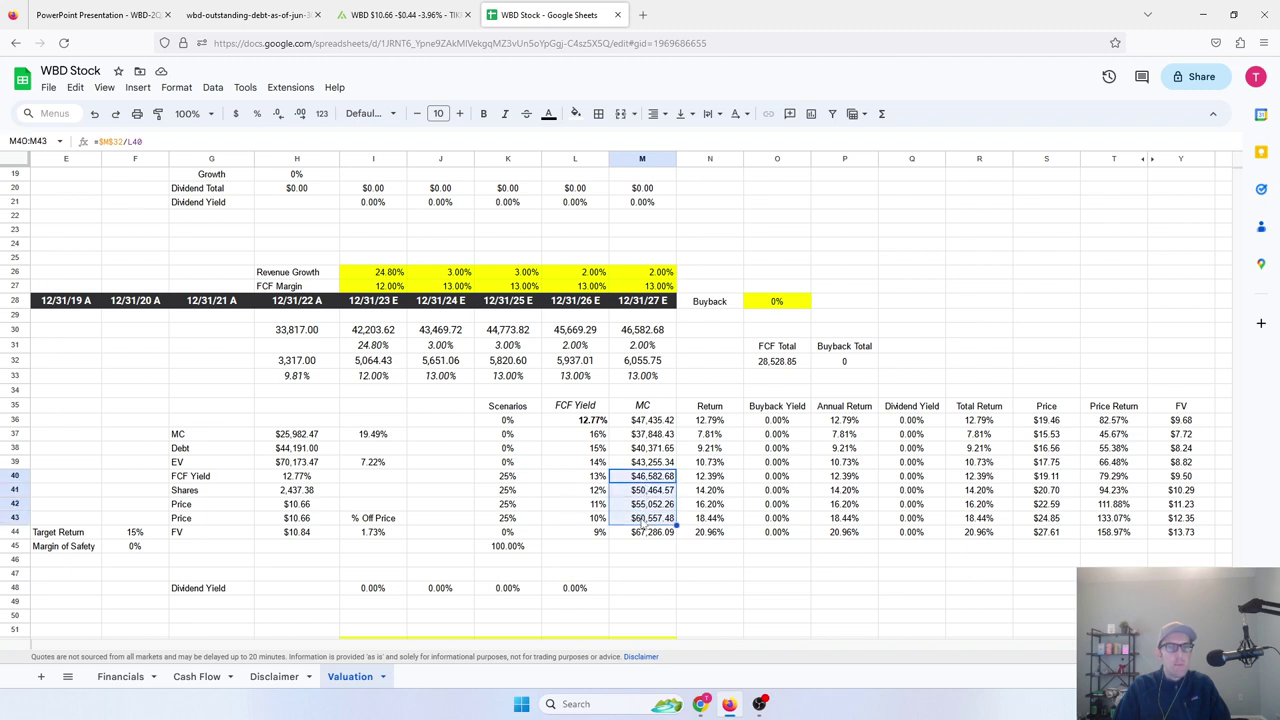
{"action": "left_click", "coordinate": [567, 520]}
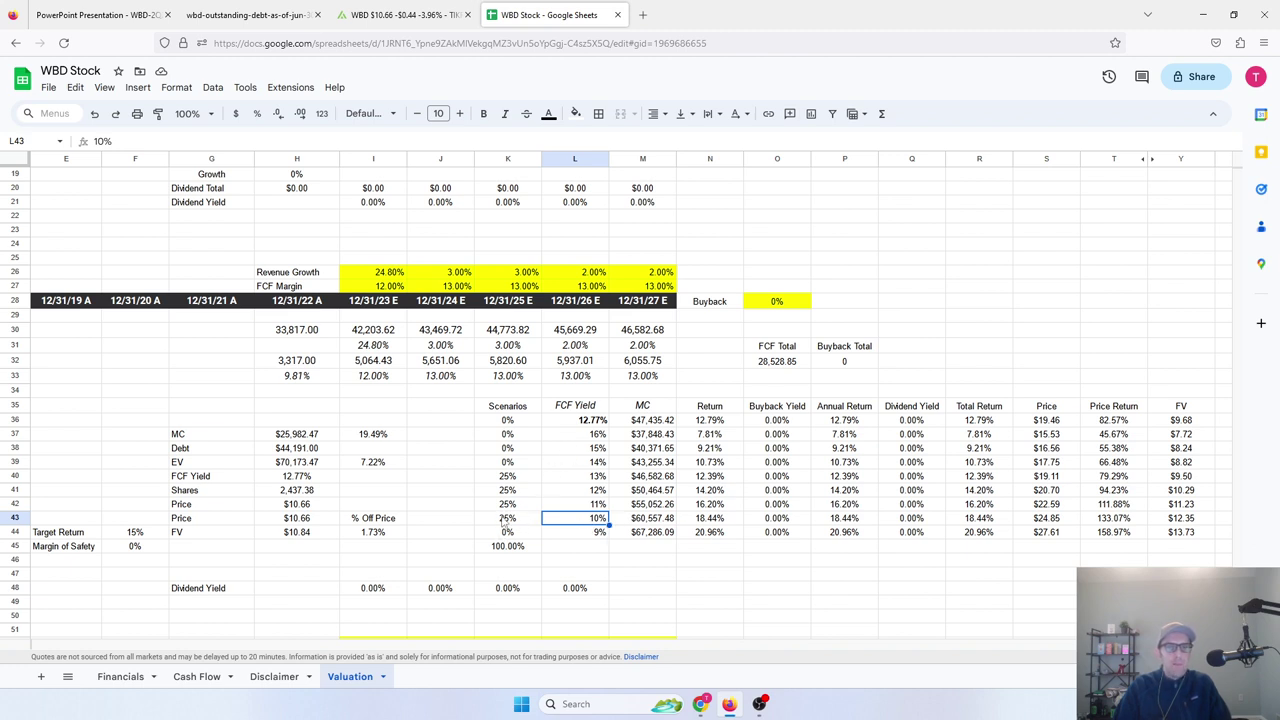
{"action": "left_click", "coordinate": [658, 520]}
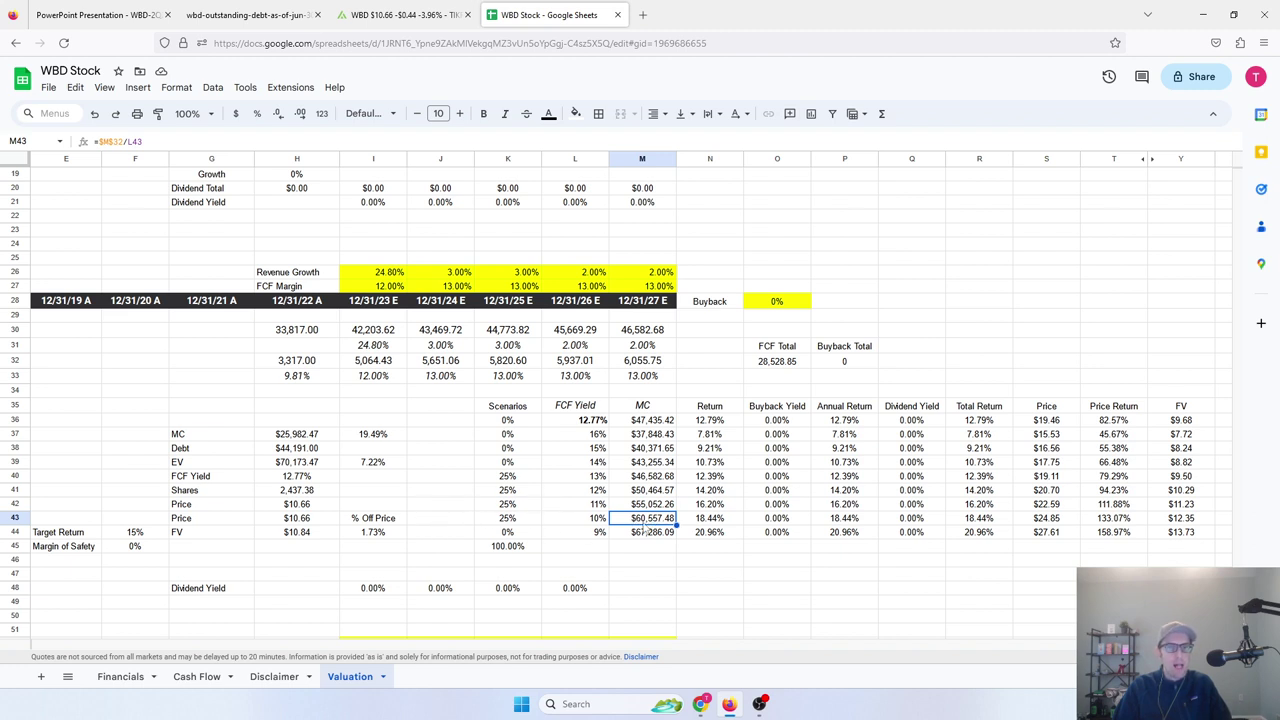
Enter a formula in J43 that adds 24000 to the 10% FCF yield scenario's market cap in M43
{"action": "left_click", "coordinate": [450, 522]}
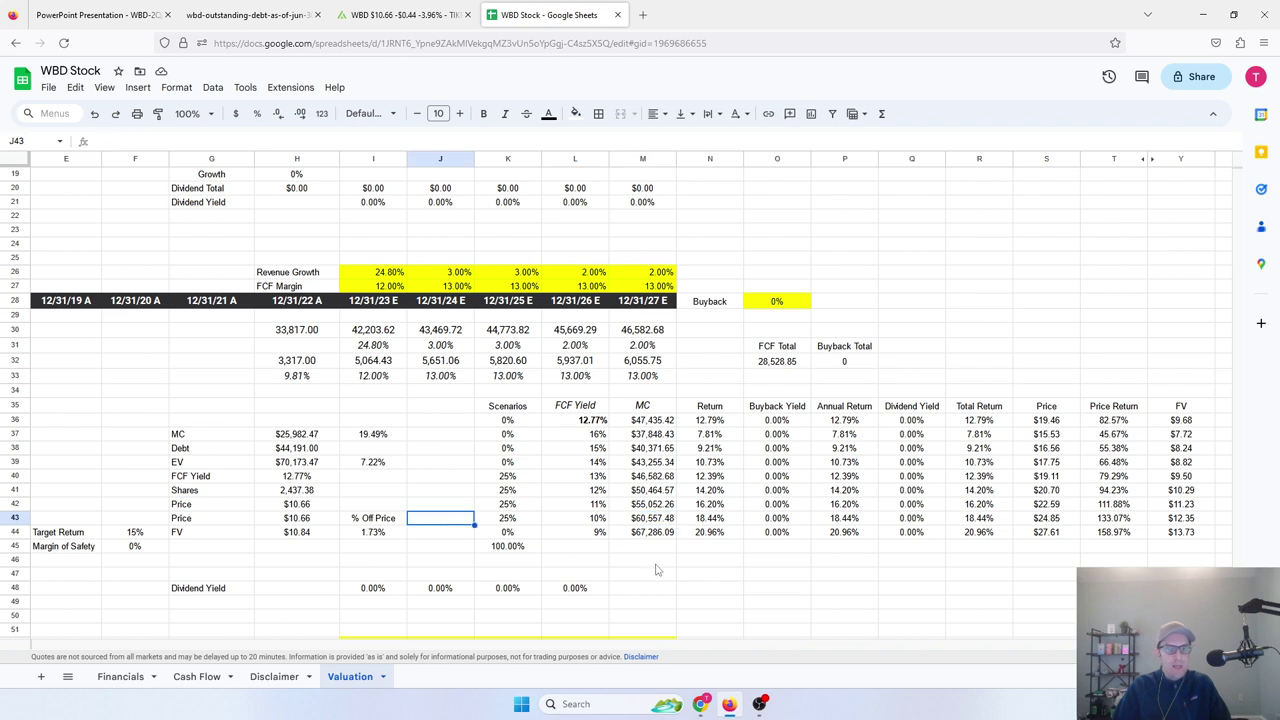
{"action": "type", "text": "="}
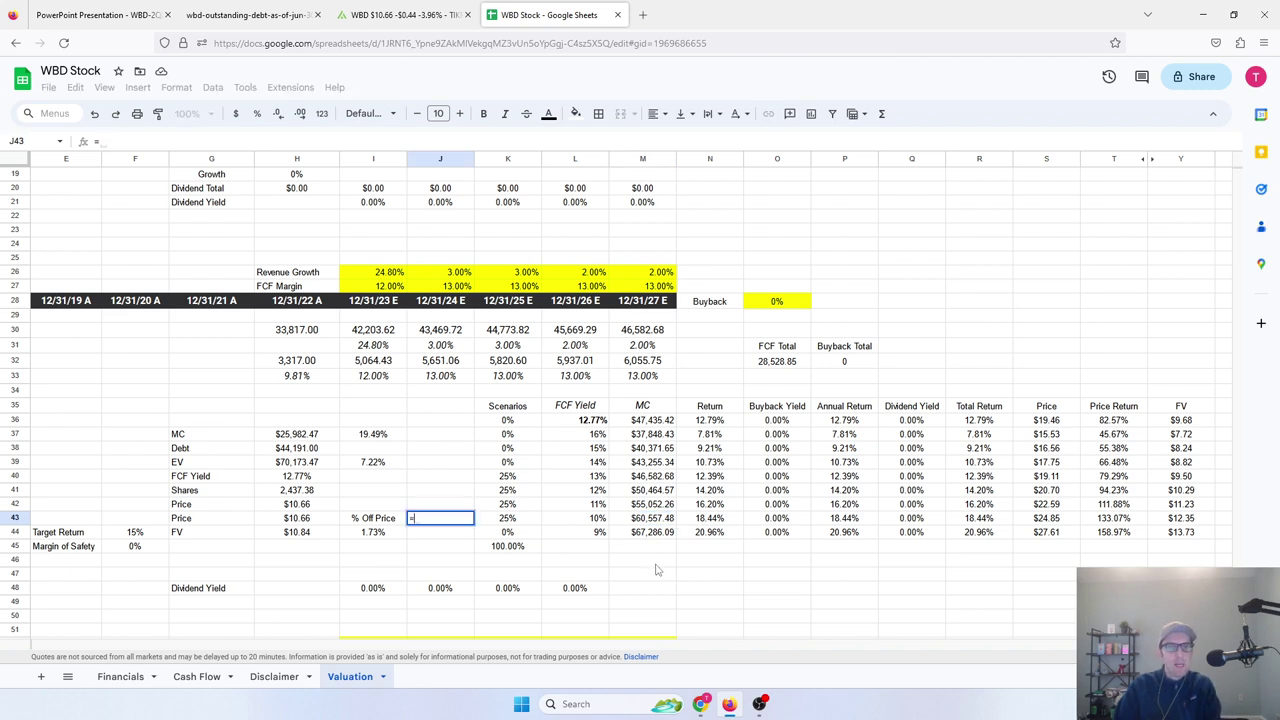
{"action": "type", "text": "24000+"}
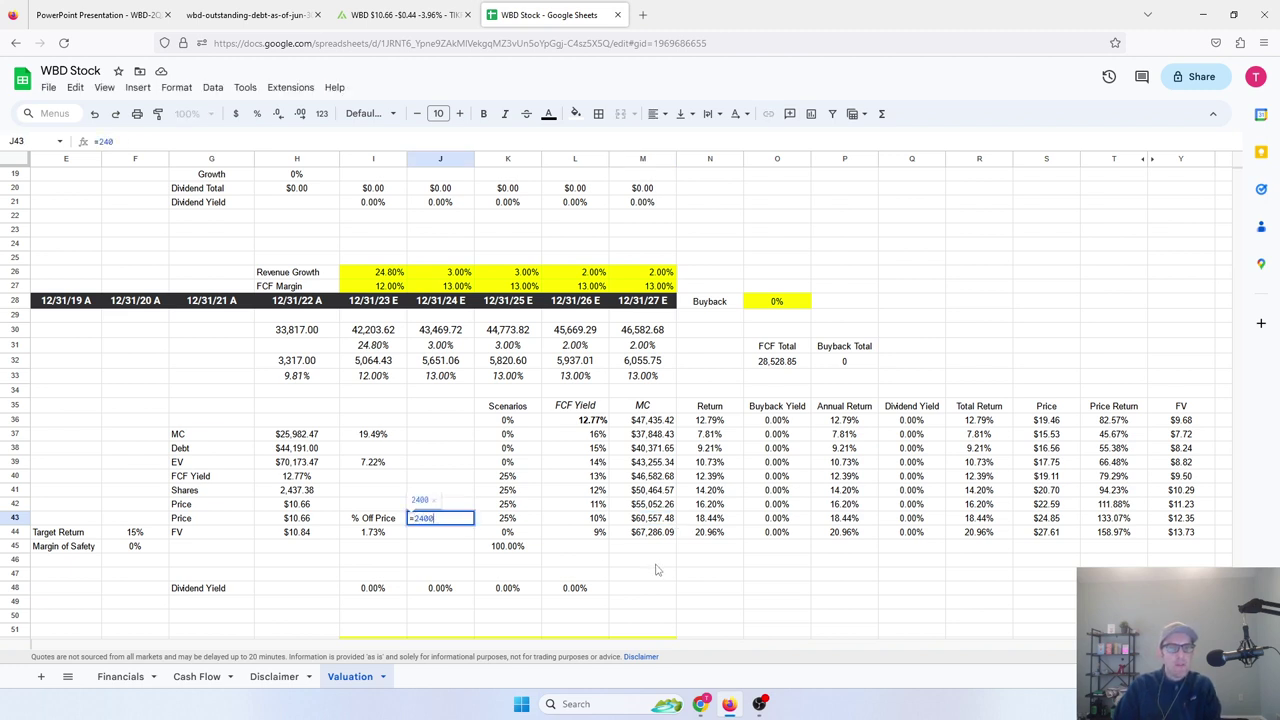
{"action": "key", "text": "Right"}
{"action": "key", "text": "Right"}
{"action": "key", "text": "Right"}
{"action": "key", "text": "Return"}
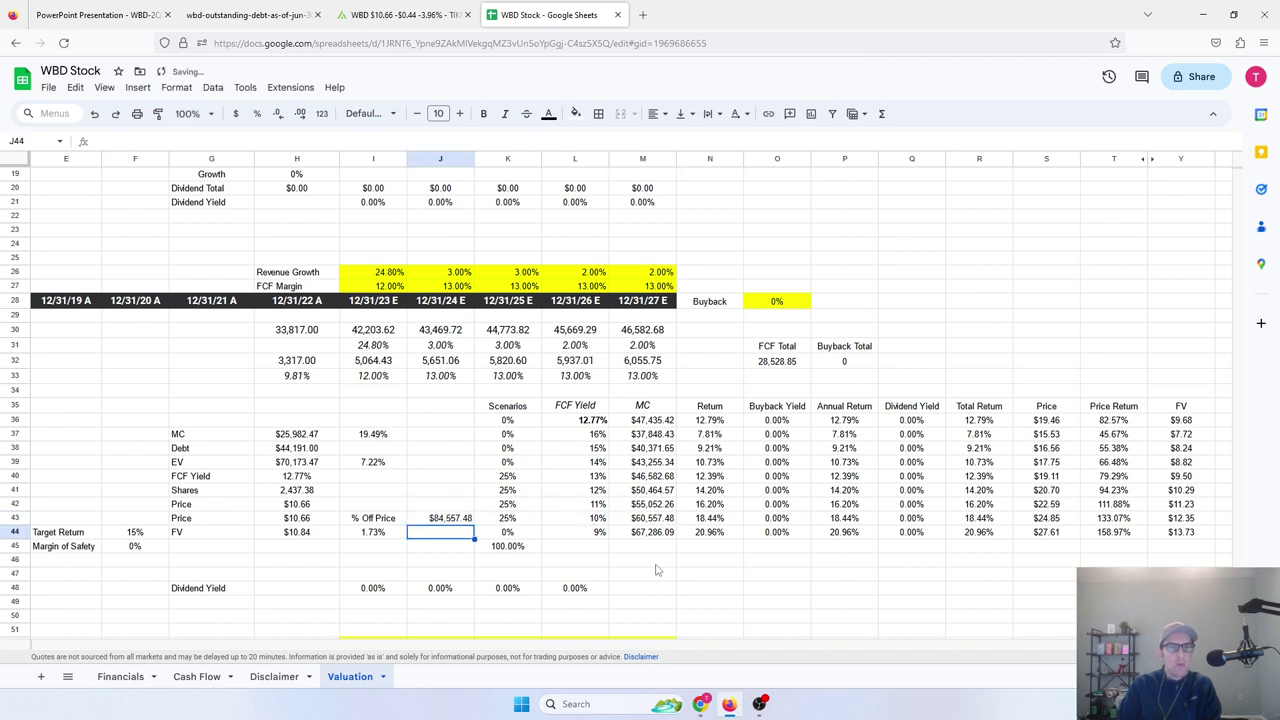
Calculate the 2027 free cash flow yield on enterprise value in J42 with the formula =M32/J43
{"action": "key", "text": "Up"}
{"action": "key", "text": "Up"}
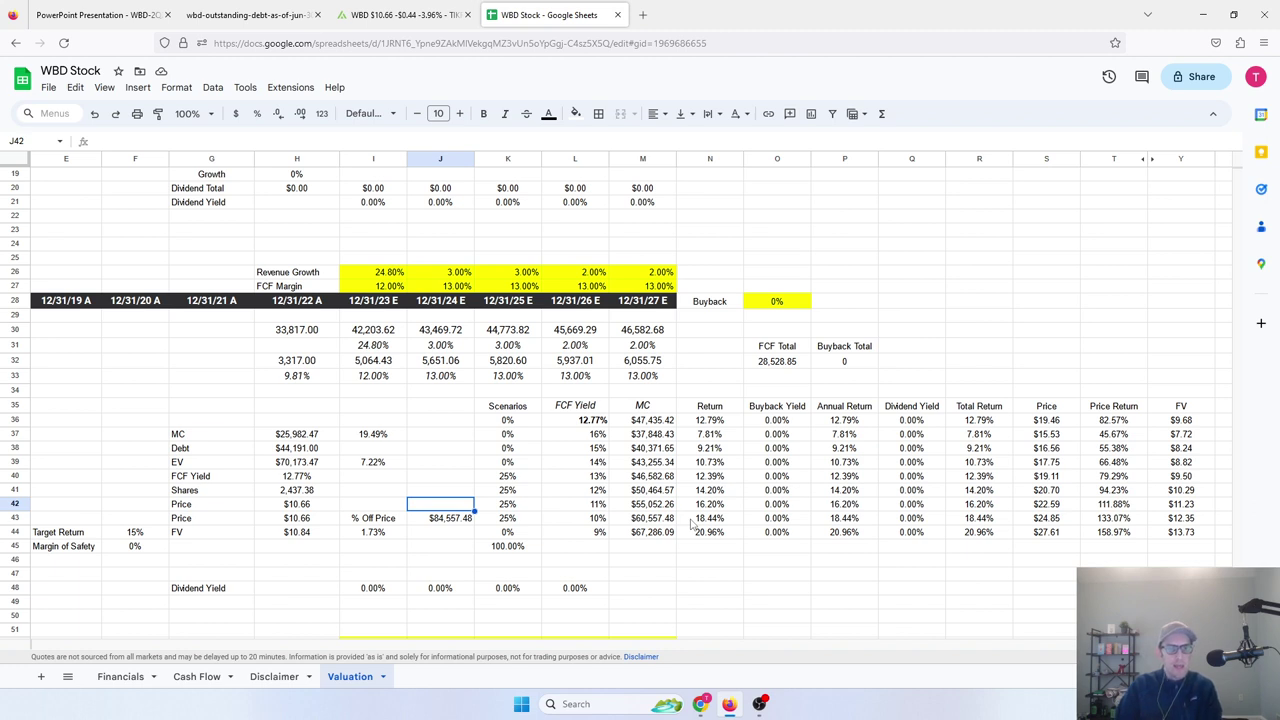
{"action": "type", "text": "="}
{"action": "key", "text": "Down"}
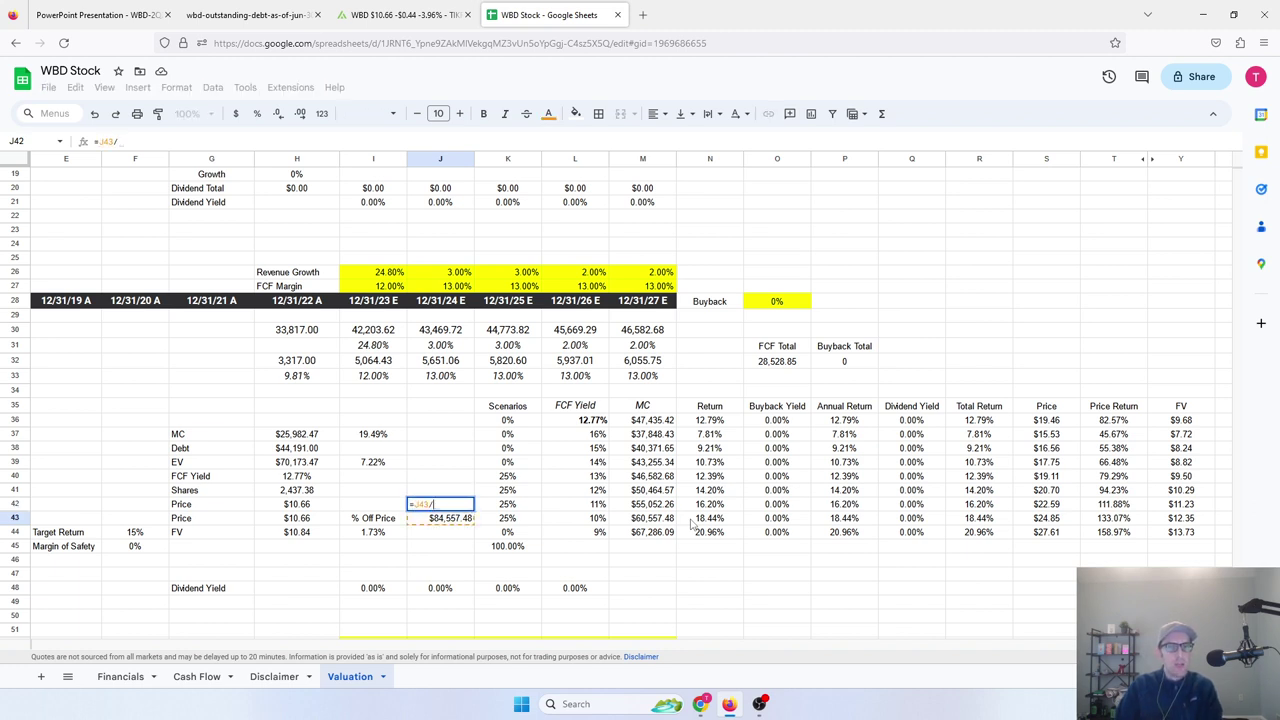
{"action": "key", "text": "super+d"}
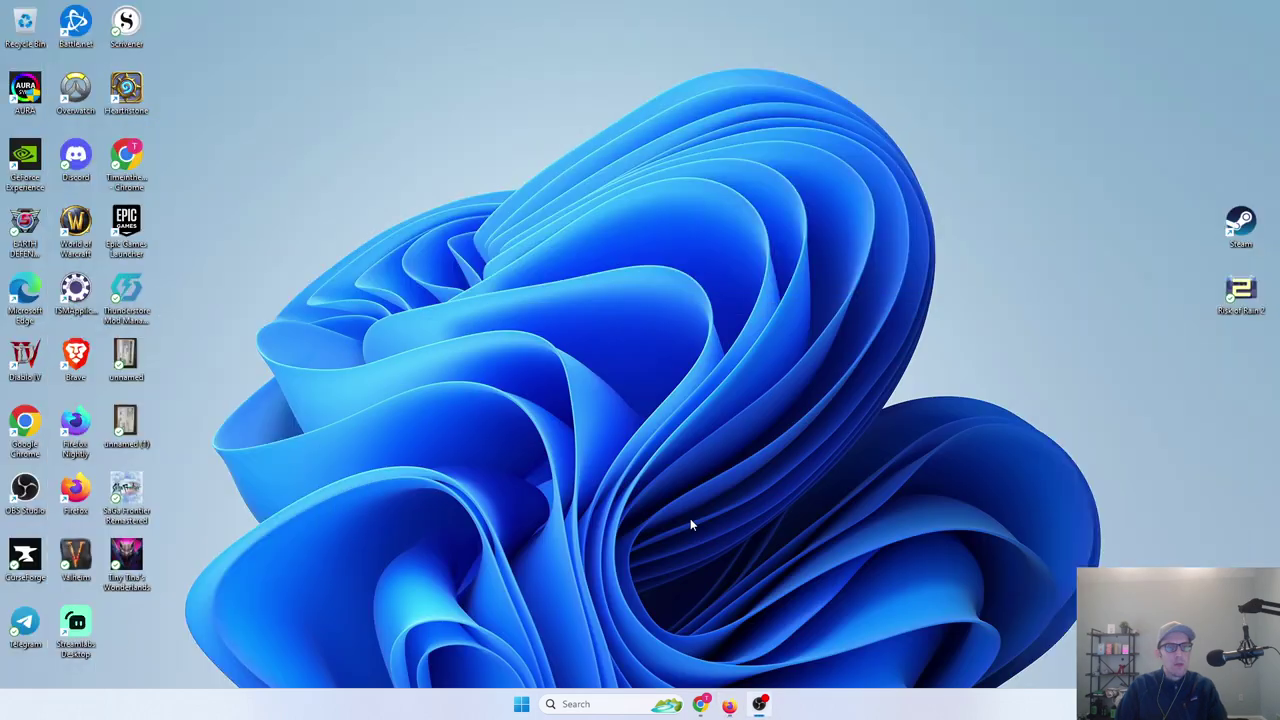
{"action": "left_click", "coordinate": [729, 704]}
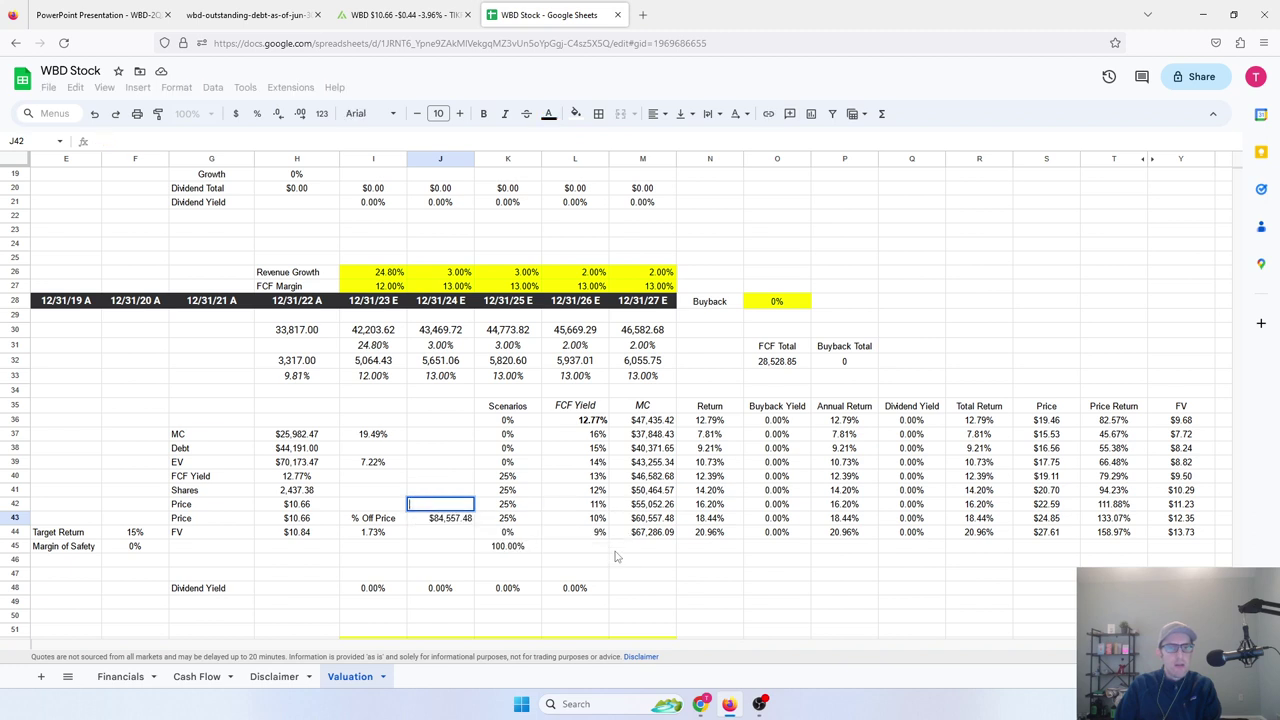
{"action": "left_click", "coordinate": [646, 360]}
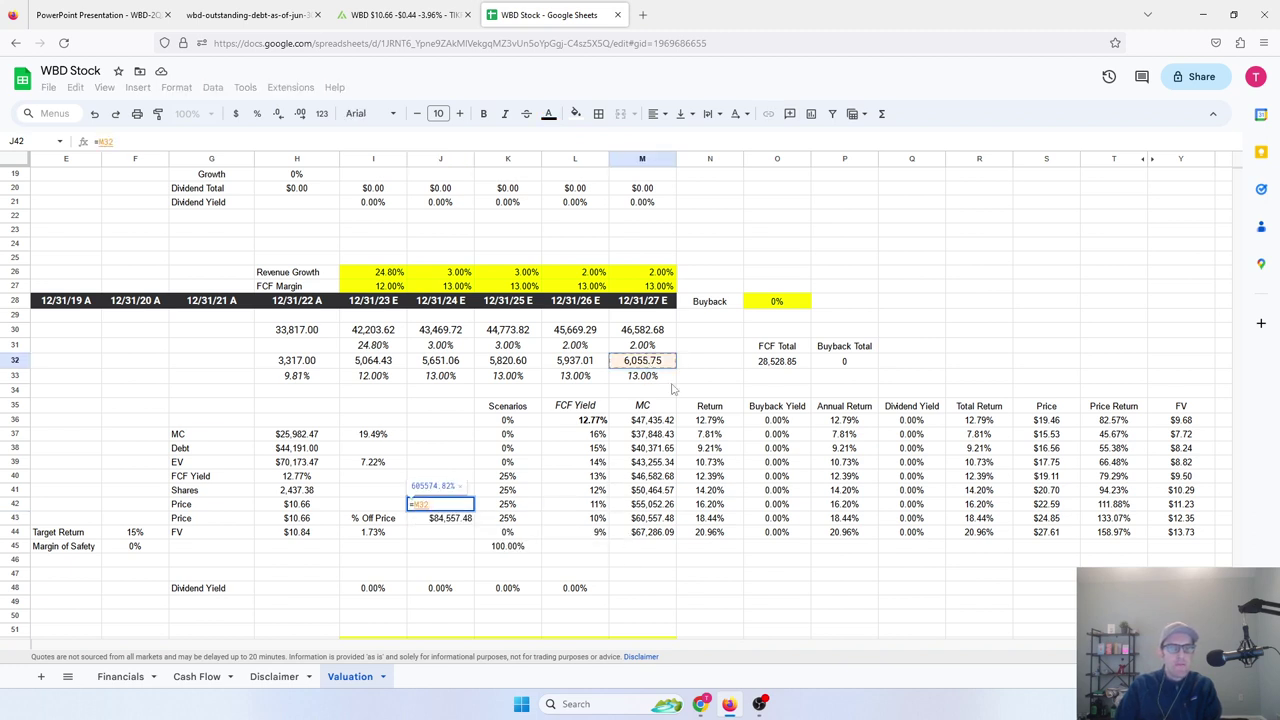
{"action": "type", "text": "/J43"}
{"action": "key", "text": "Return"}
{"action": "key", "text": "Up"}
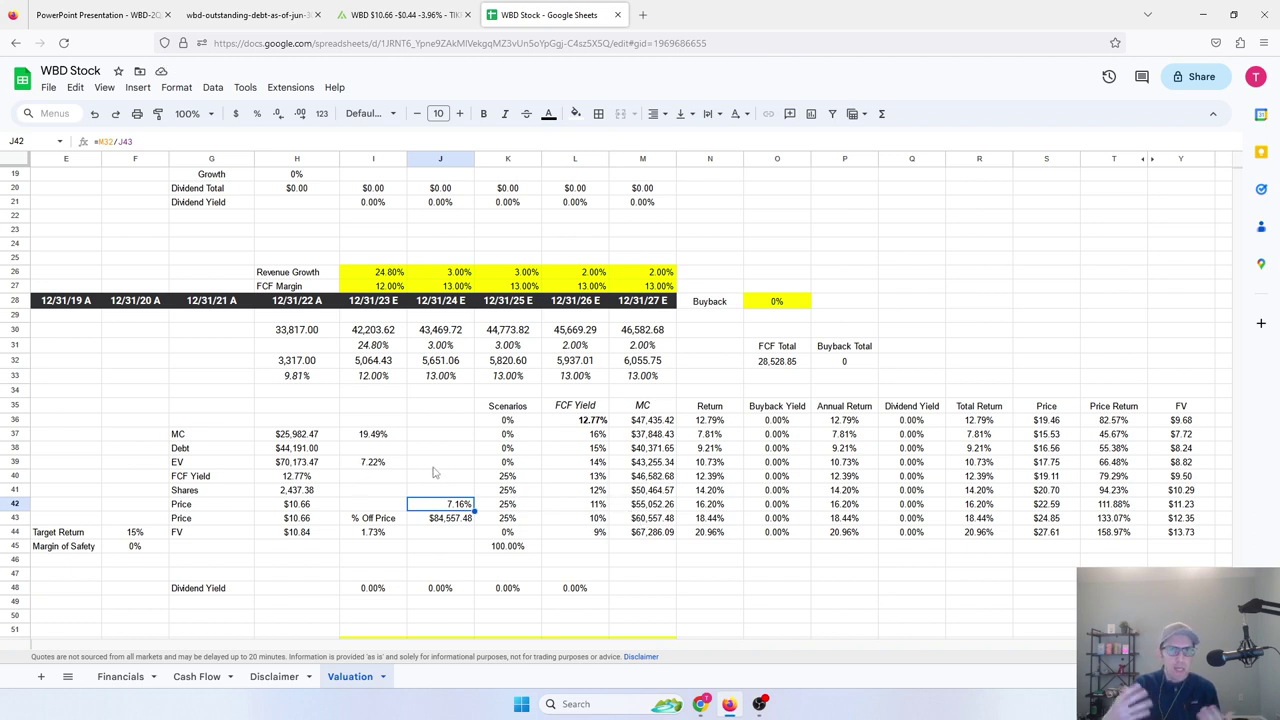
Clear the scratch calculations in J42:J43
{"action": "key", "text": "shift+Down"}
{"action": "key", "text": "Delete"}
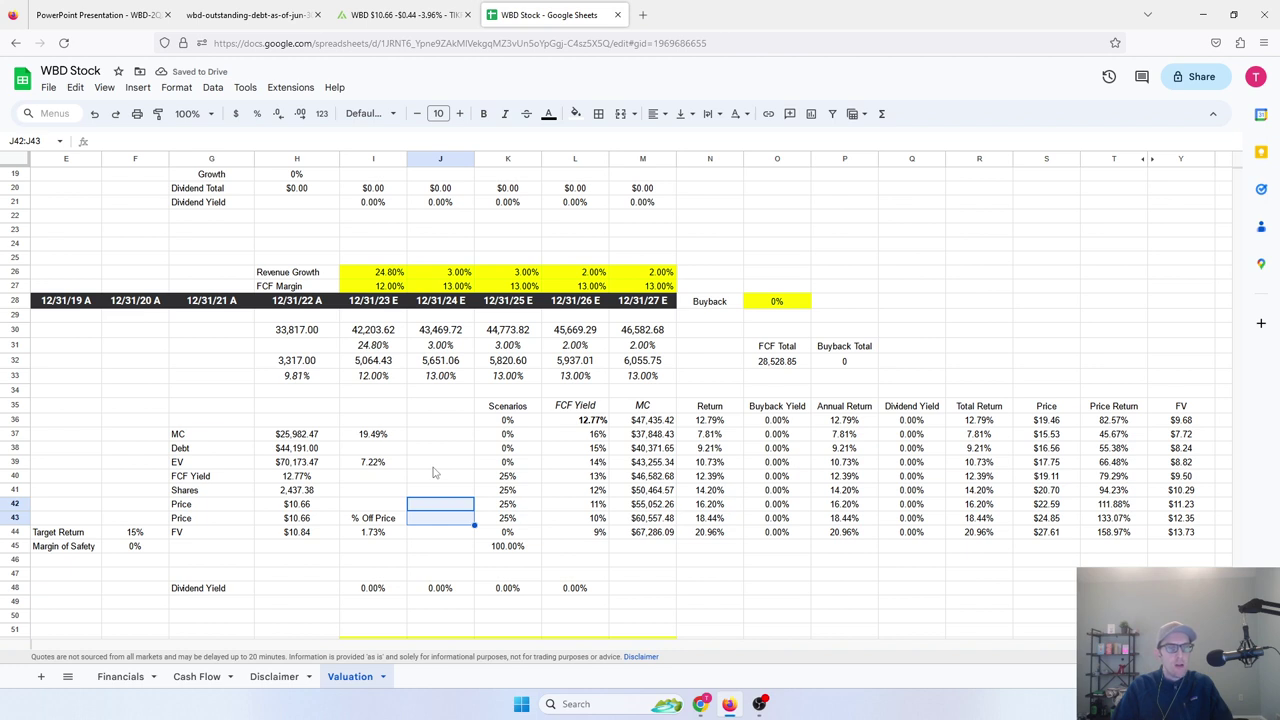
{"action": "key", "text": "Up"}
{"action": "key", "text": "Down"}
{"action": "key", "text": "Down"}
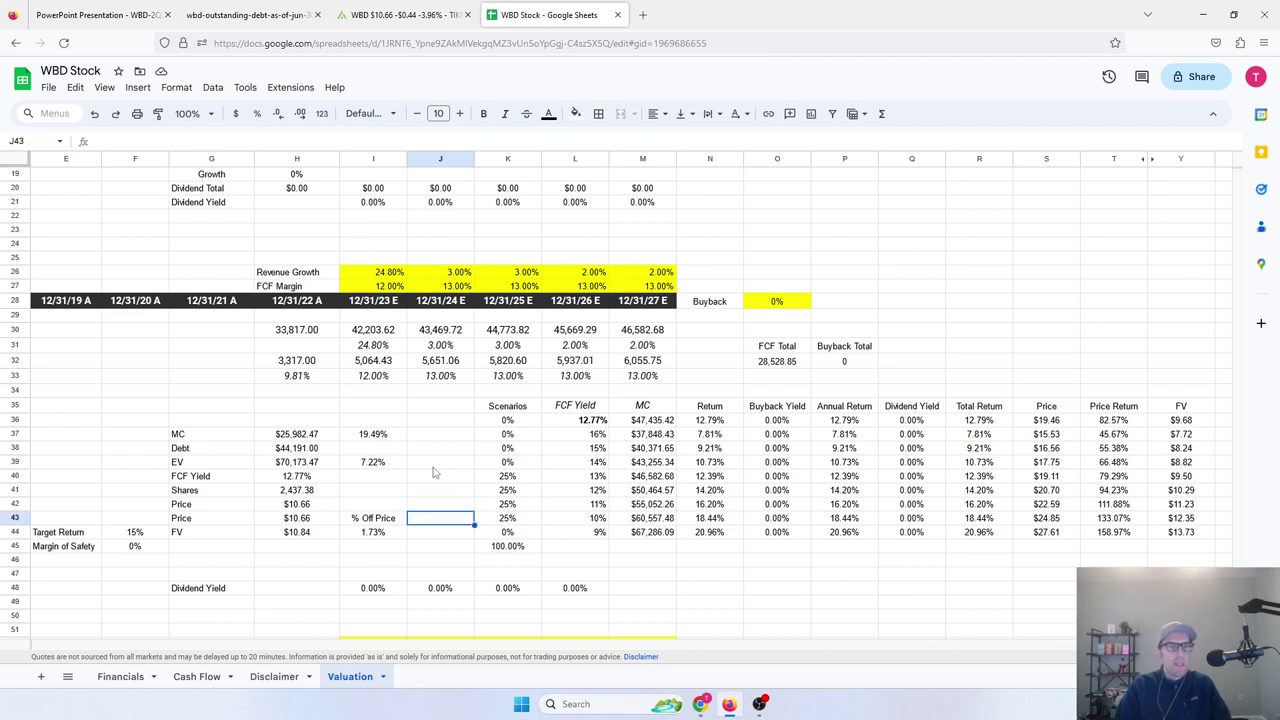
Review the scenario weights in K40:K43 alongside their FCF yields in L40:L43
{"action": "key", "text": "Right"}
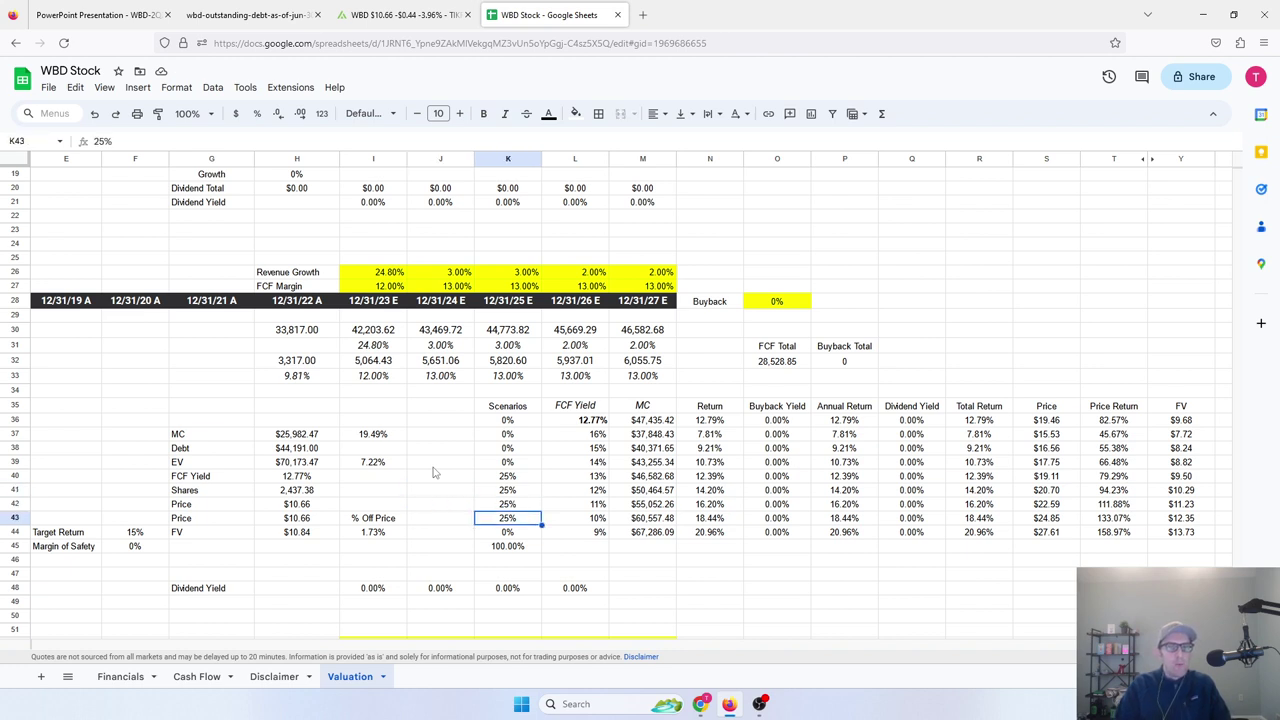
{"action": "key", "text": "Right"}
{"action": "key", "text": "Right"}
{"action": "key", "text": "Left"}
{"action": "key", "text": "Left"}
{"action": "key", "text": "Up"}
{"action": "key", "text": "Up"}
{"action": "key", "text": "Up"}
{"action": "key", "text": "Down"}
{"action": "key", "text": "Down"}
{"action": "key", "text": "Down"}
{"action": "key", "text": "Right"}
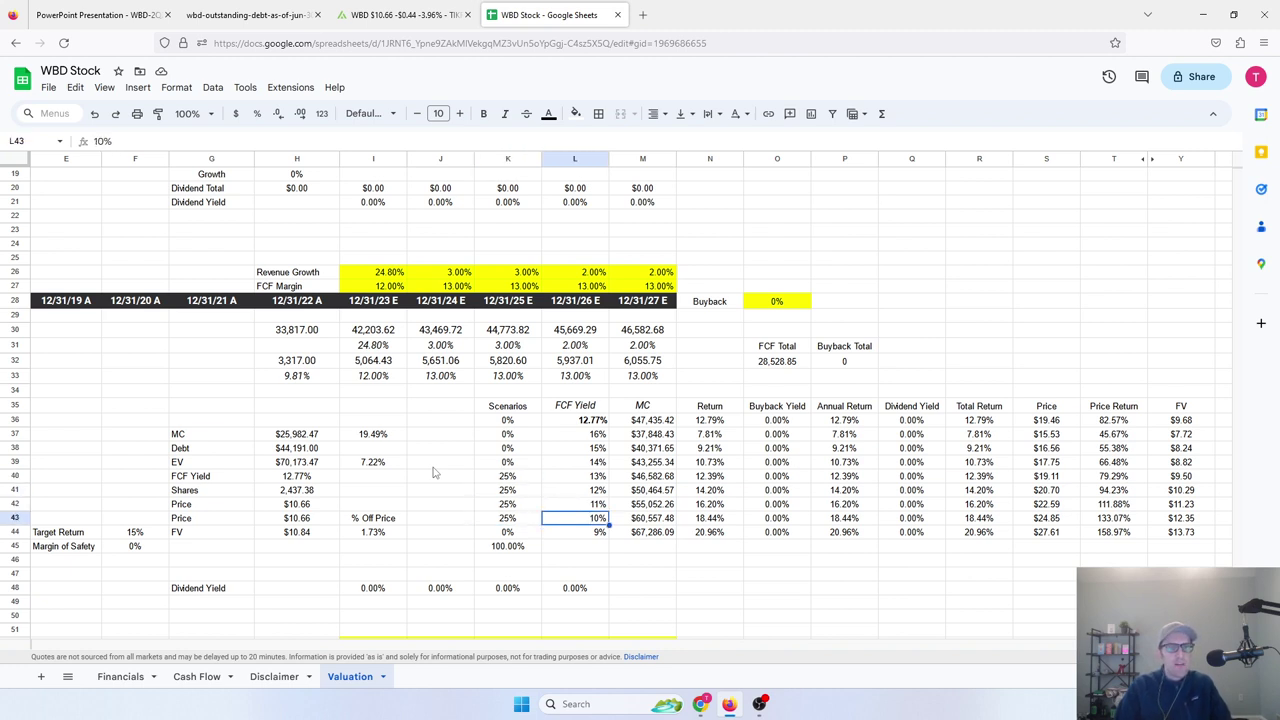
{"action": "key", "text": "Right"}
{"action": "key", "text": "Left"}
{"action": "key", "text": "Up"}
{"action": "key", "text": "Down"}
{"action": "key", "text": "Left"}
{"action": "key", "text": "Up"}
{"action": "key", "text": "Up"}
{"action": "key", "text": "Up"}
{"action": "key", "text": "Down"}
{"action": "key", "text": "Down"}
{"action": "key", "text": "Right"}
{"action": "key", "text": "Up"}
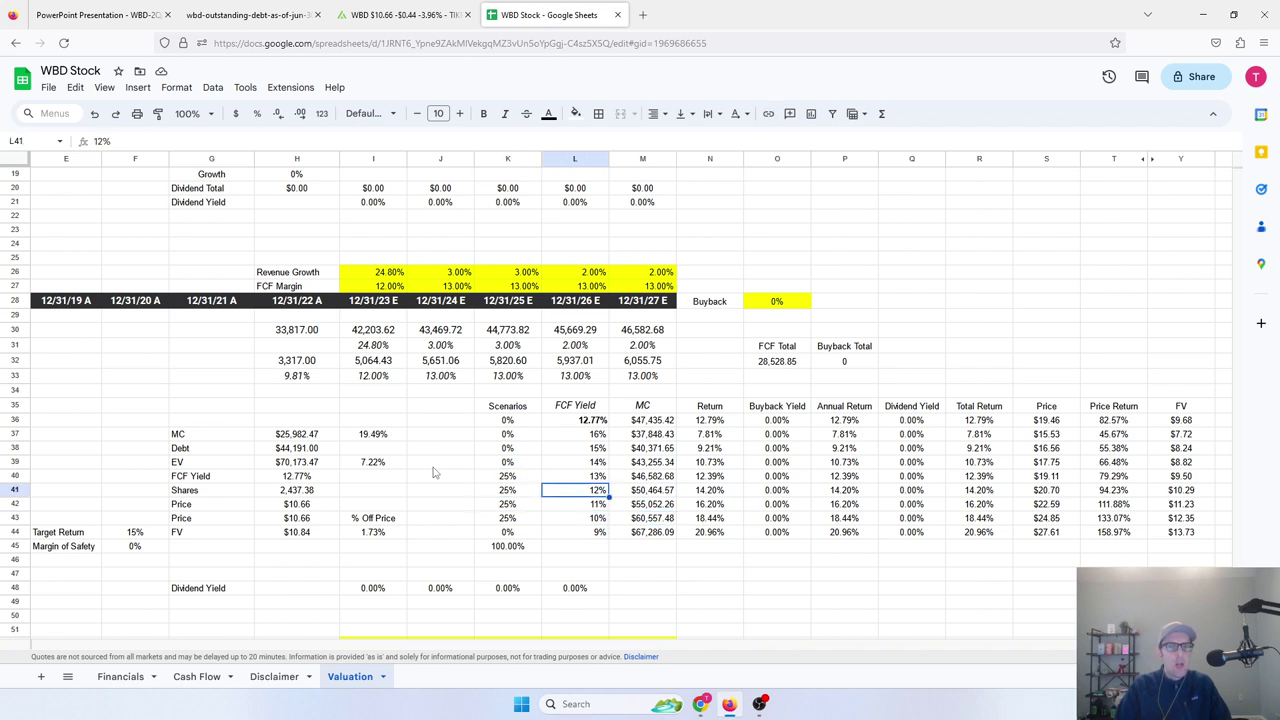
{"action": "key", "text": "Up"}
{"action": "key", "text": "Down"}
{"action": "key", "text": "Down"}
{"action": "key", "text": "Down"}
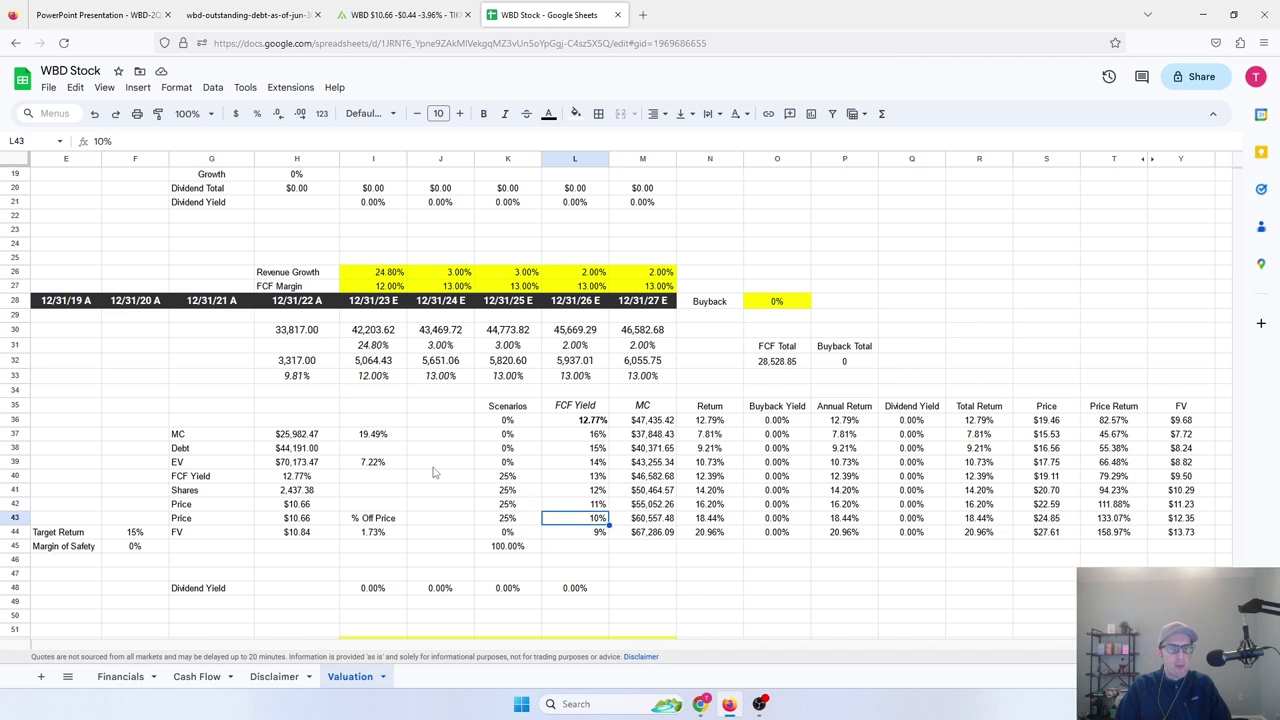
{"action": "key", "text": "Left"}
{"action": "key", "text": "Left"}
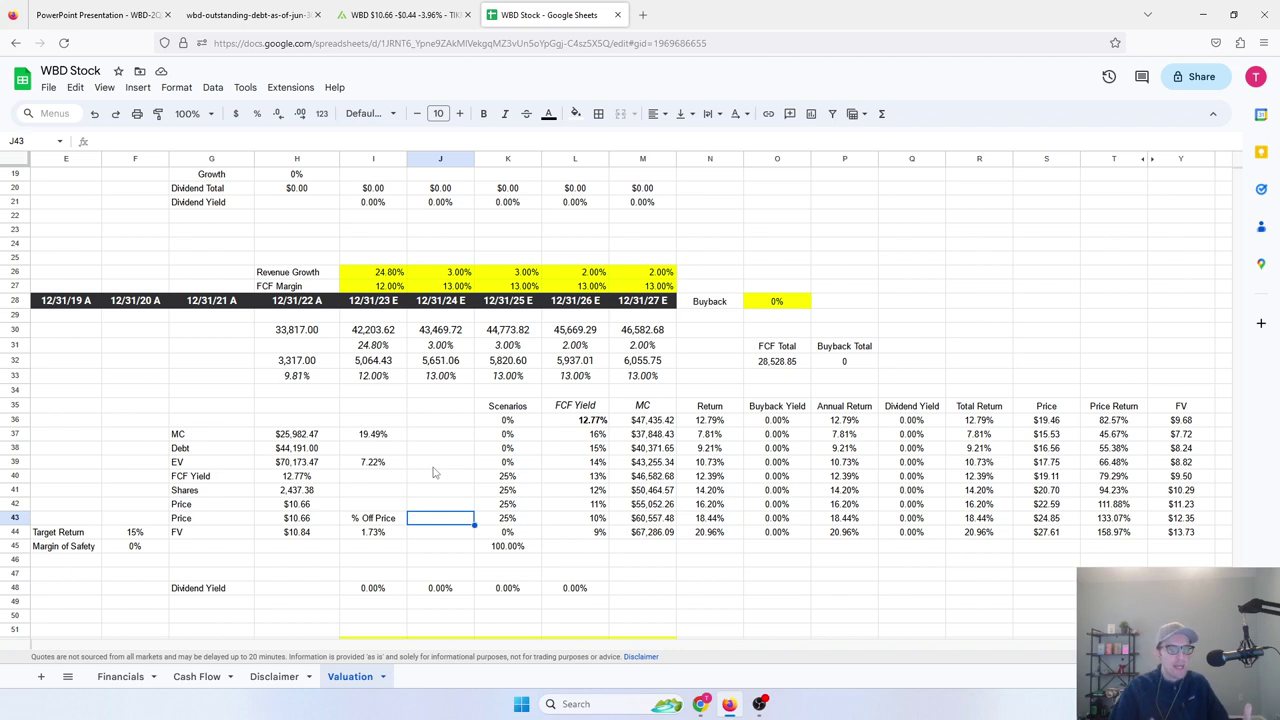
Compare the fair value in H44 with the price in H43, the target return in F44 and the percentage off price in I44
{"action": "left_click", "coordinate": [287, 532]}
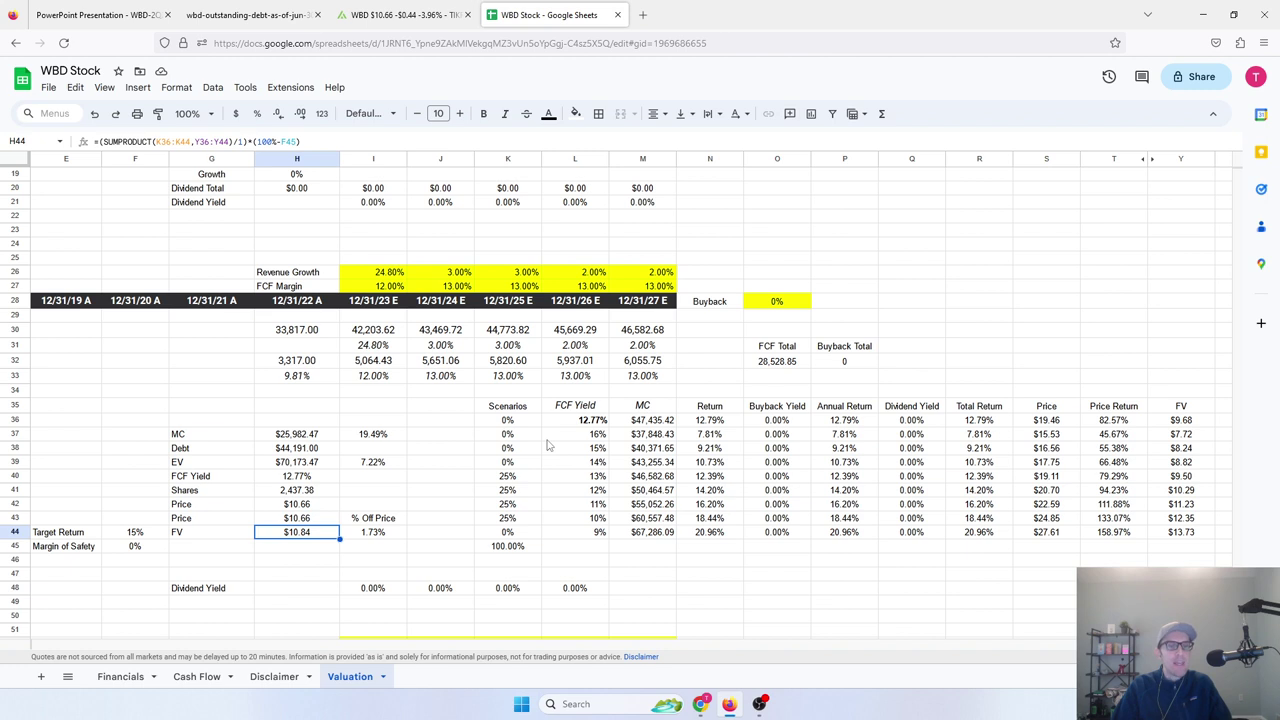
{"action": "key", "text": "Up"}
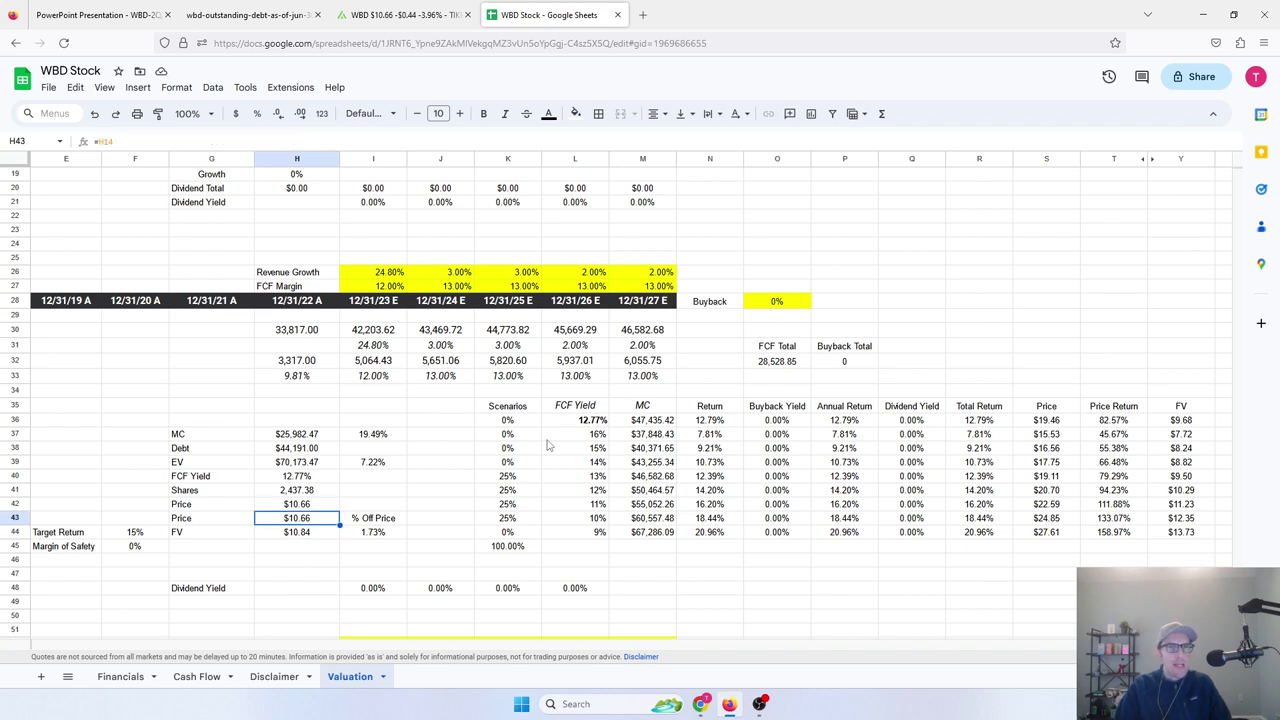
{"action": "key", "text": "Down"}
{"action": "key", "text": "Left"}
{"action": "key", "text": "Left"}
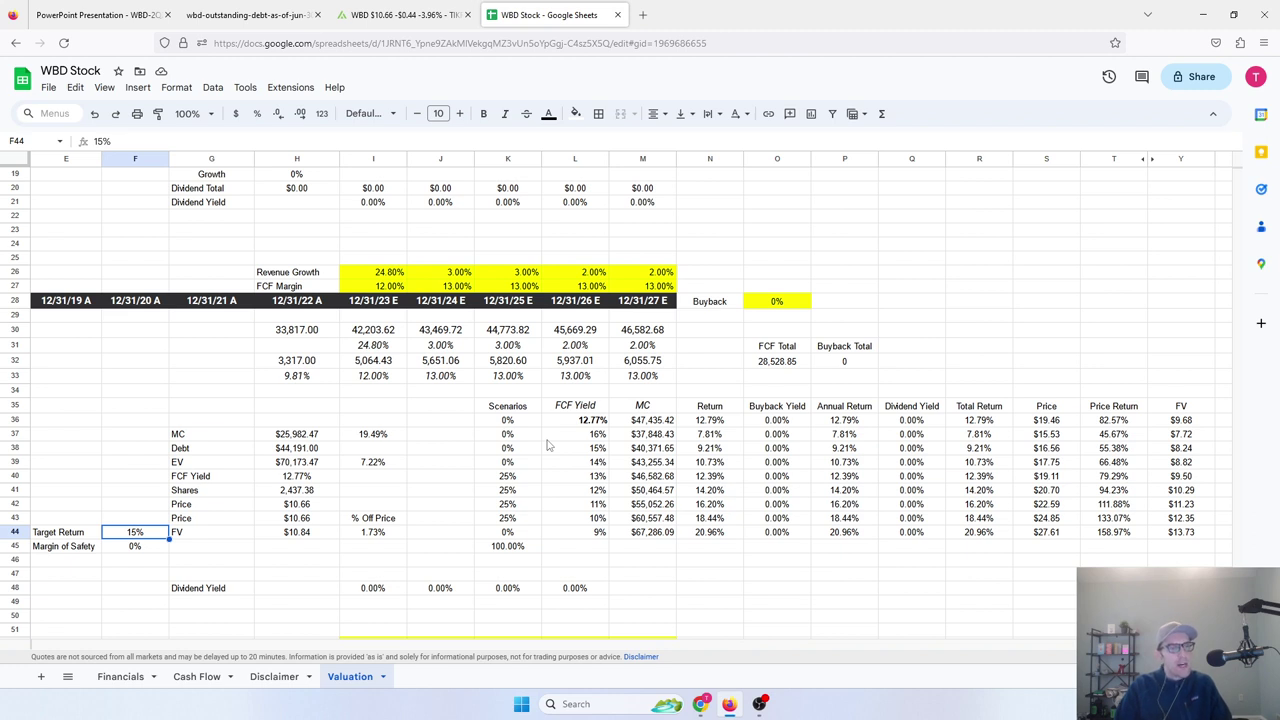
{"action": "key", "text": "Right"}
{"action": "key", "text": "Right"}
{"action": "key", "text": "Right"}
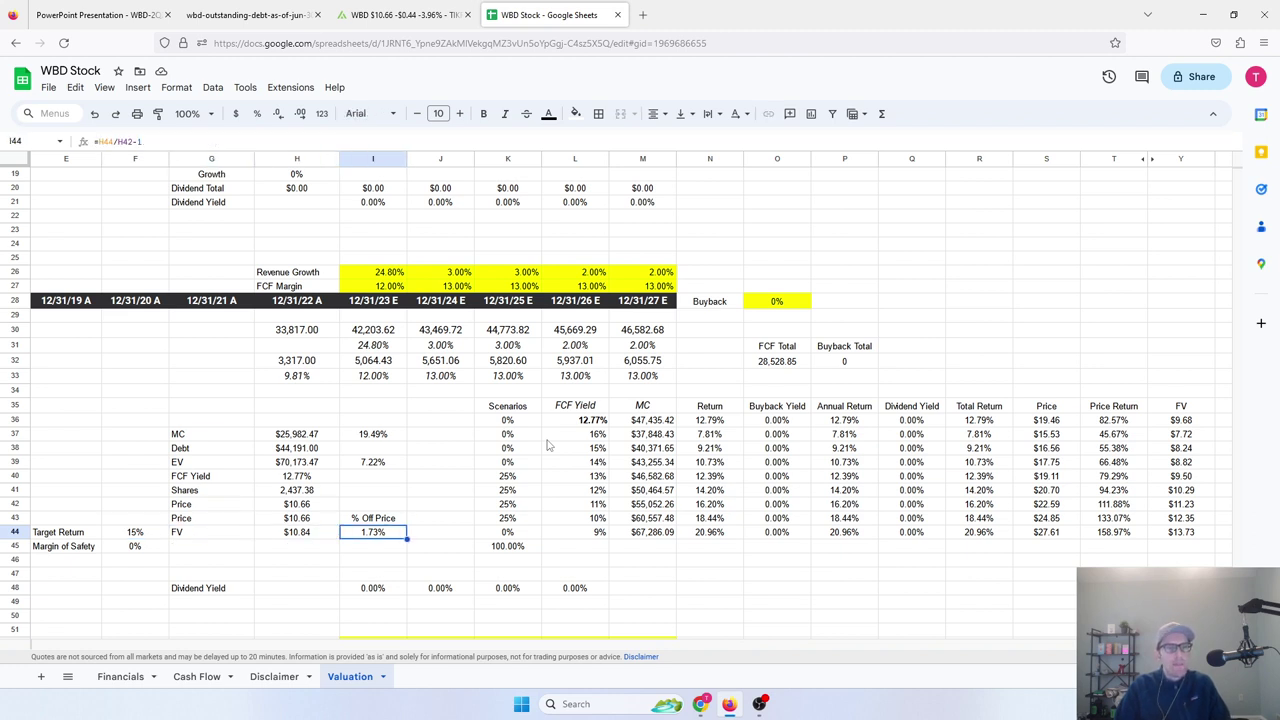
{"action": "key", "text": "Right"}
{"action": "key", "text": "Up"}
{"action": "key", "text": "Right"}
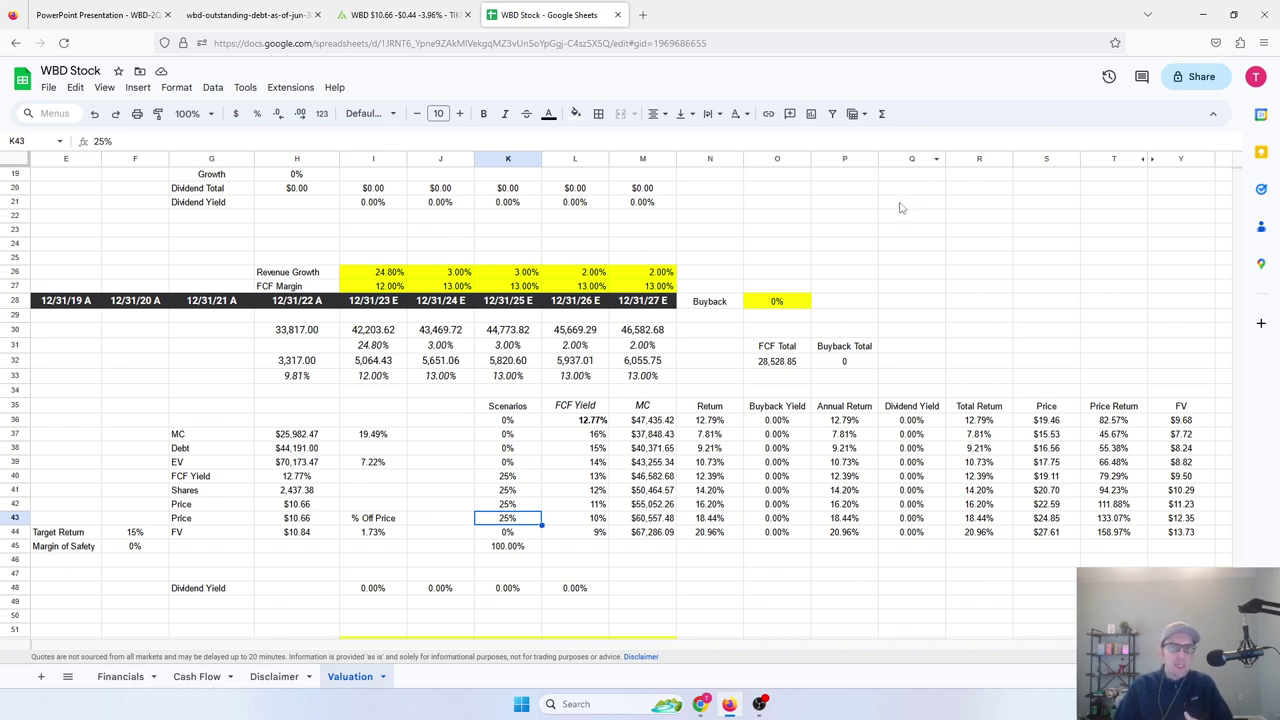
Review the buyback assumption in O28 and FCF total in O32, along with the scenario weights in K40:K43
{"action": "left_click", "coordinate": [777, 302]}
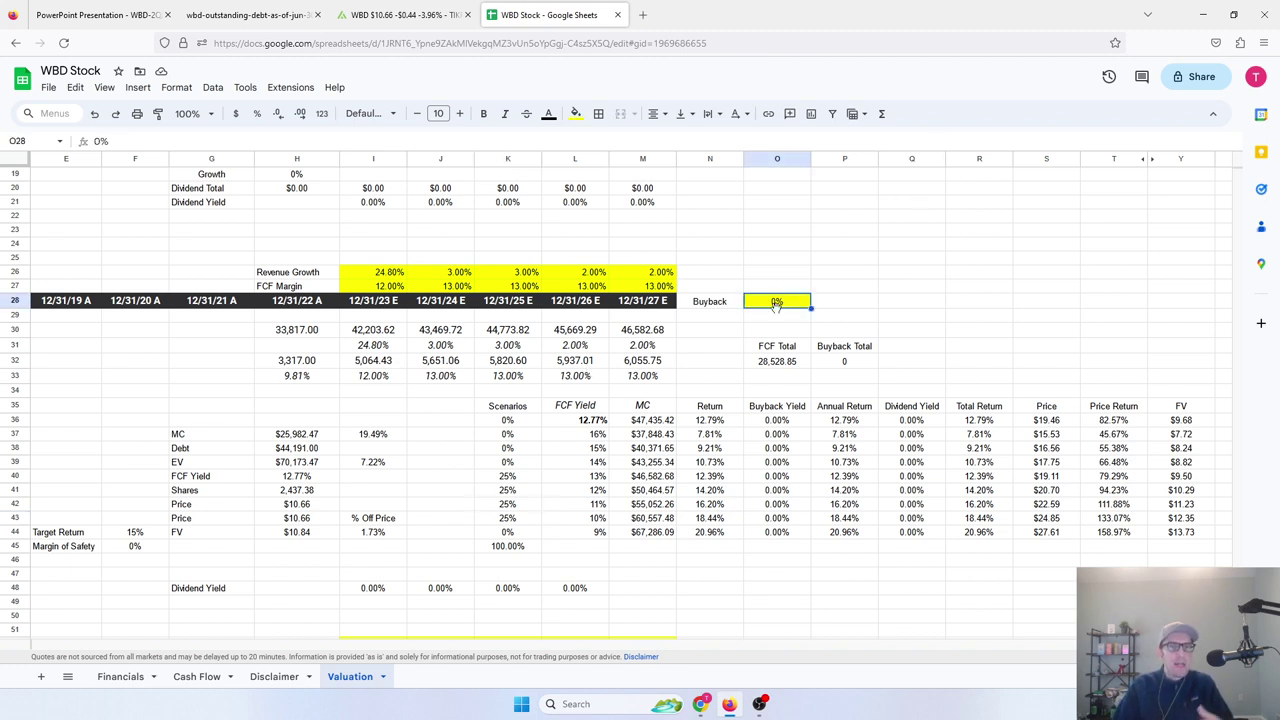
{"action": "left_click", "coordinate": [776, 364]}
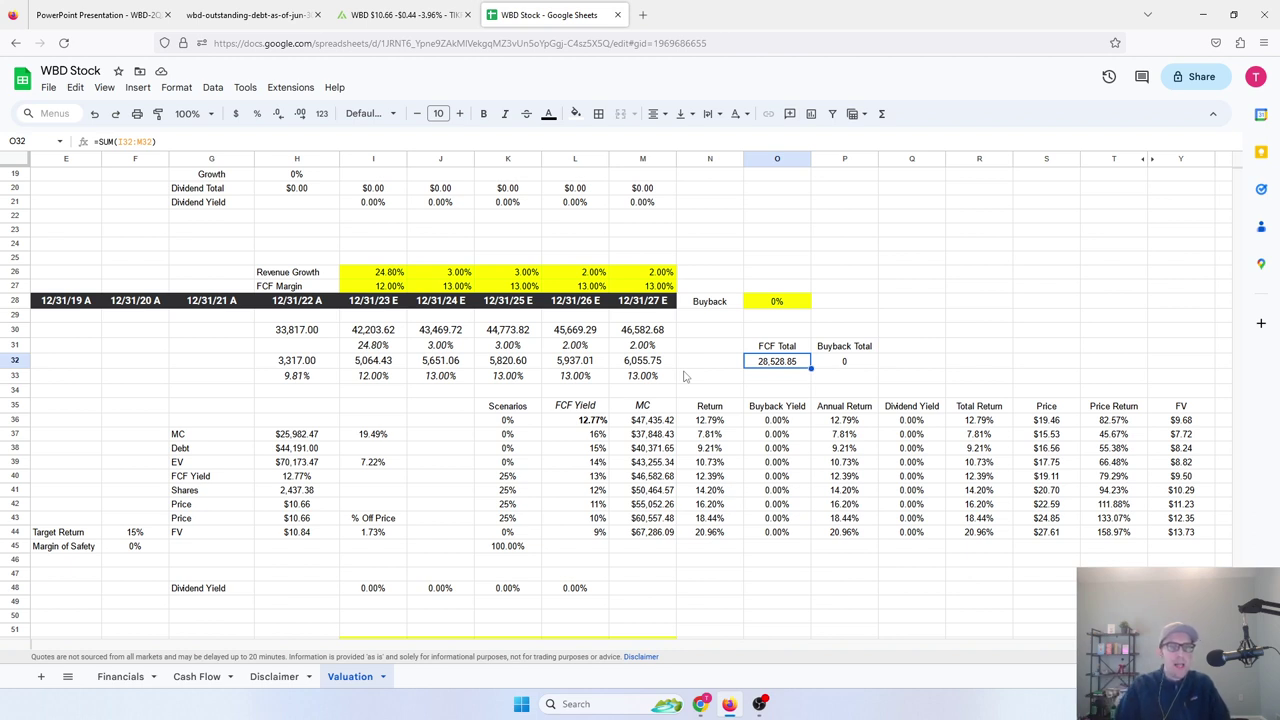
{"action": "left_click_drag", "start_coordinate": [508, 519], "coordinate": [512, 465]}
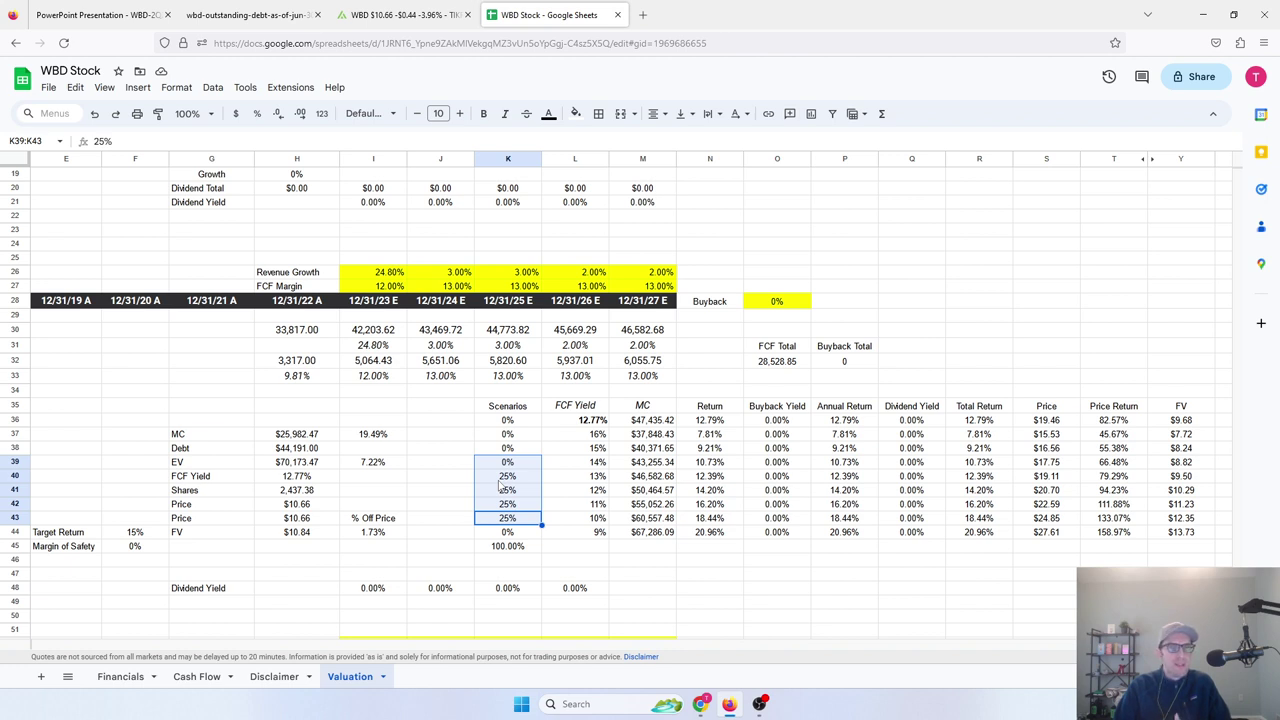
{"action": "left_click_drag", "start_coordinate": [500, 479], "coordinate": [487, 525]}
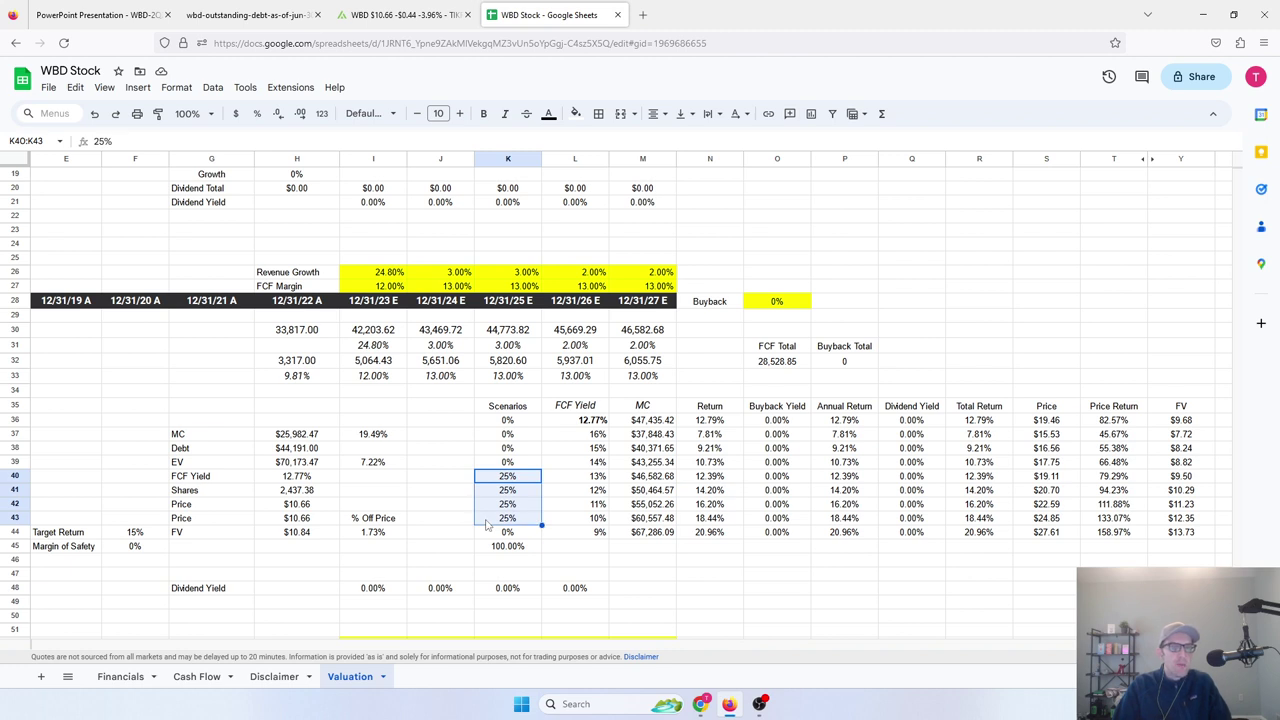
{"action": "left_click", "coordinate": [440, 479]}
{"action": "left_click_drag", "start_coordinate": [430, 522], "coordinate": [435, 464]}
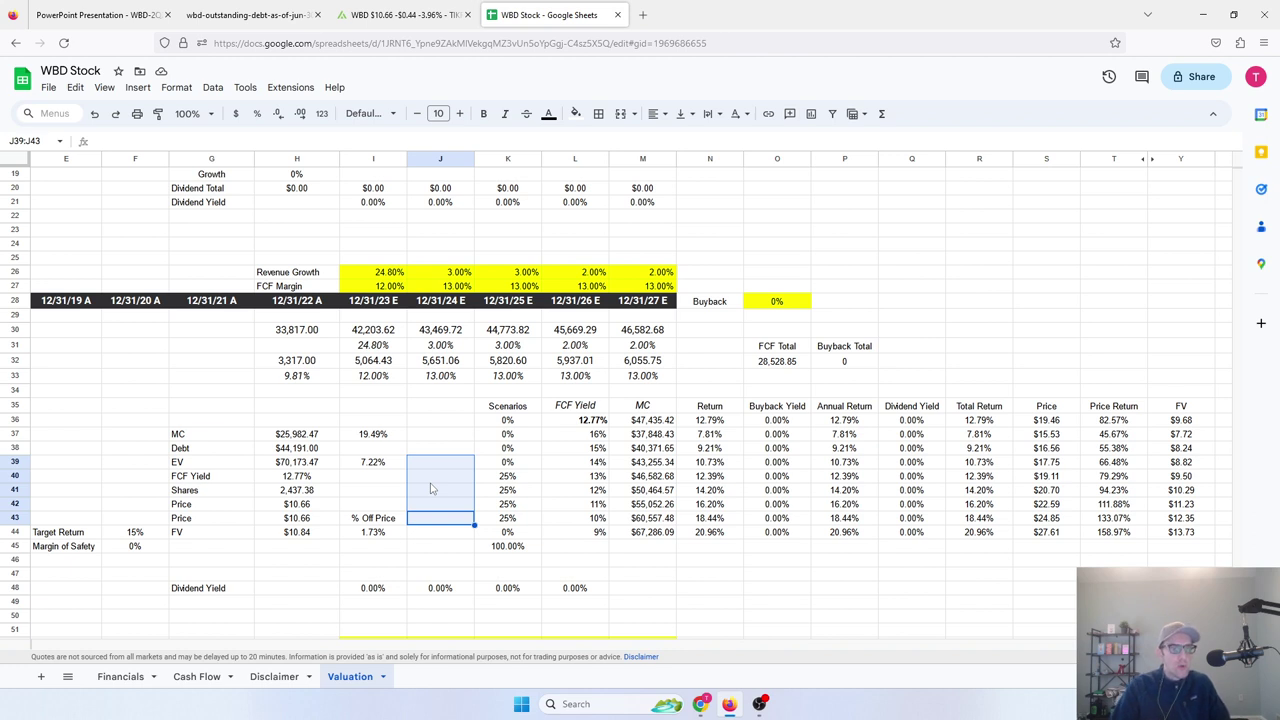
{"action": "left_click", "coordinate": [430, 560]}
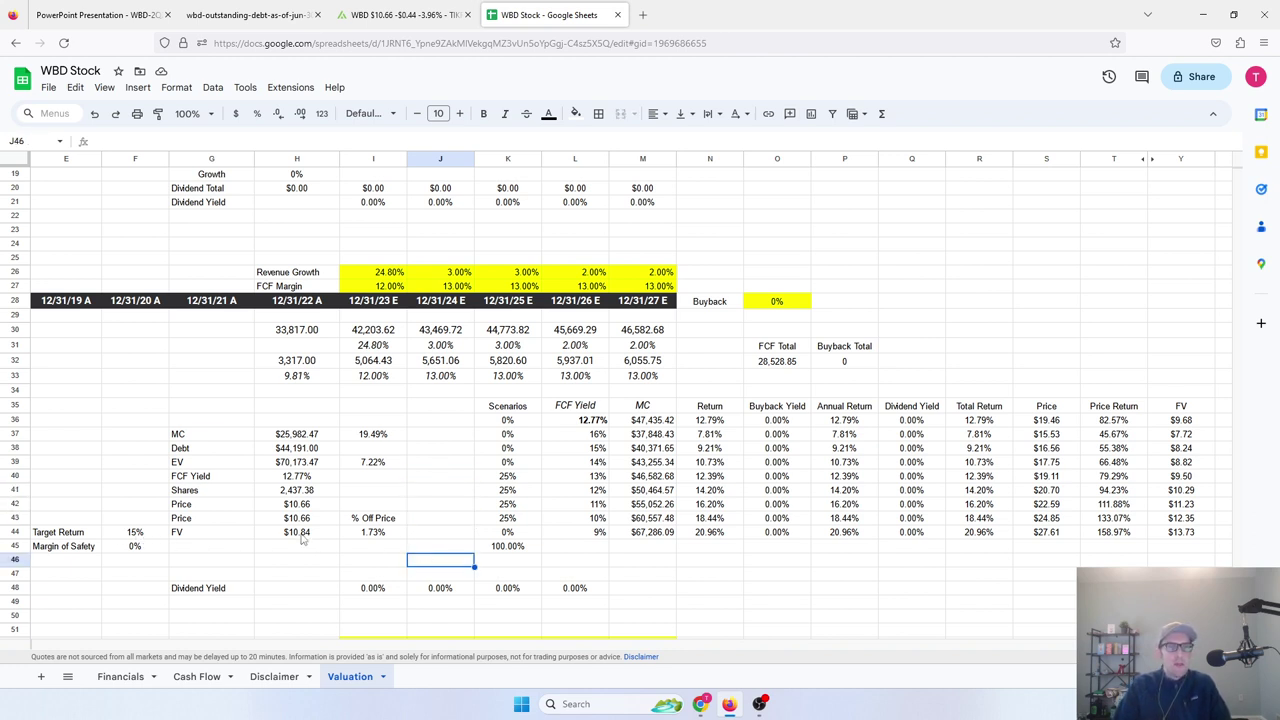
Try a 20% Margin of Safety in F45 and undo the change
{"action": "left_click", "coordinate": [139, 547]}
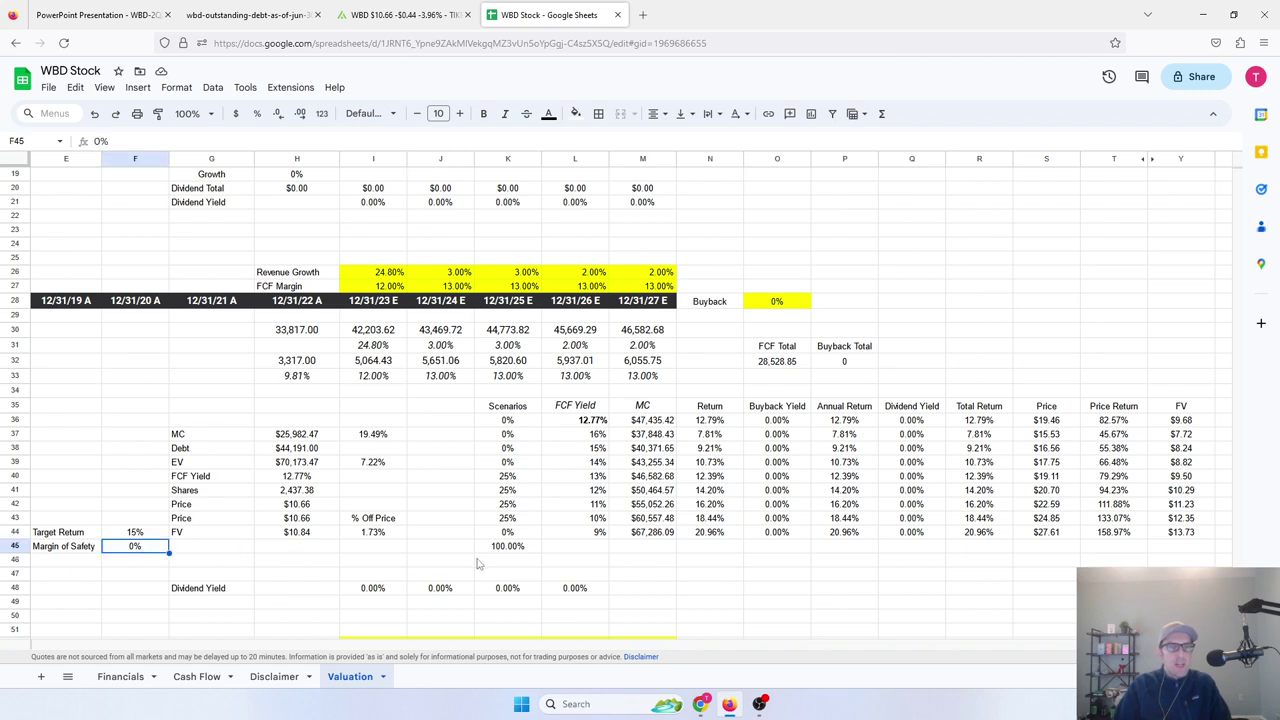
{"action": "key", "text": "BackSpace"}
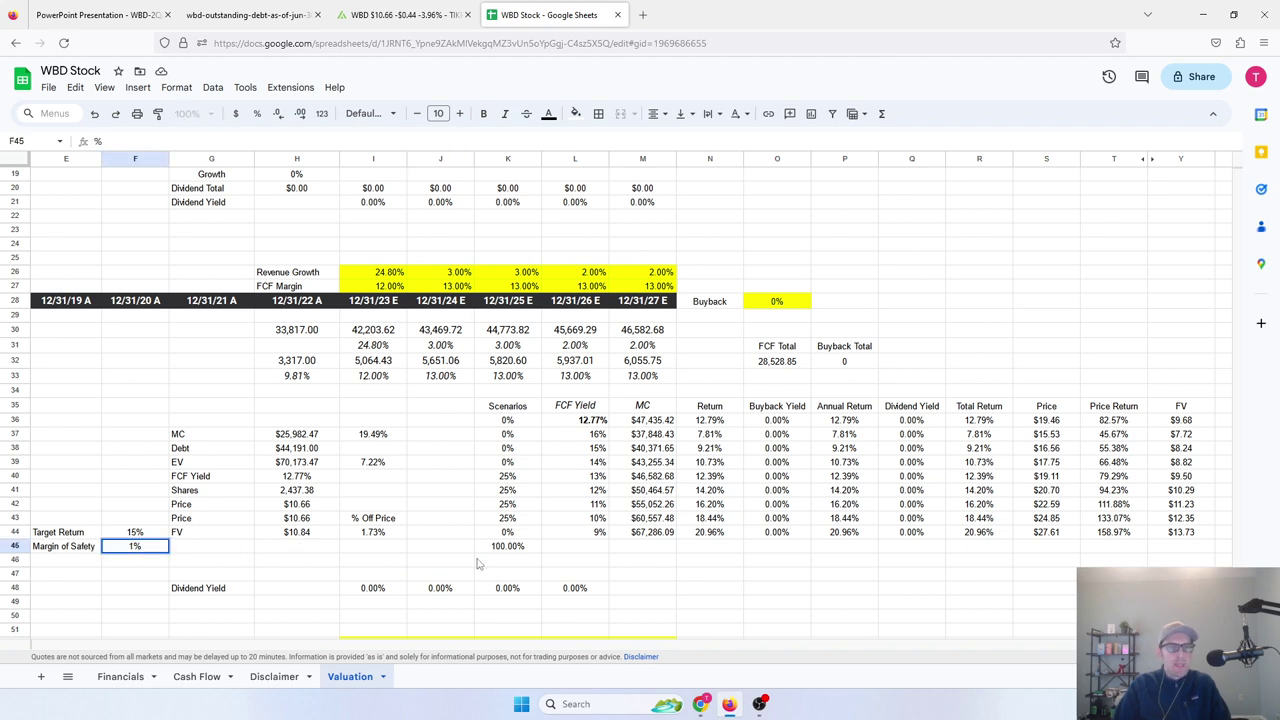
{"action": "type", "text": "020"}
{"action": "key", "text": "Return"}
{"action": "key", "text": "Up"}
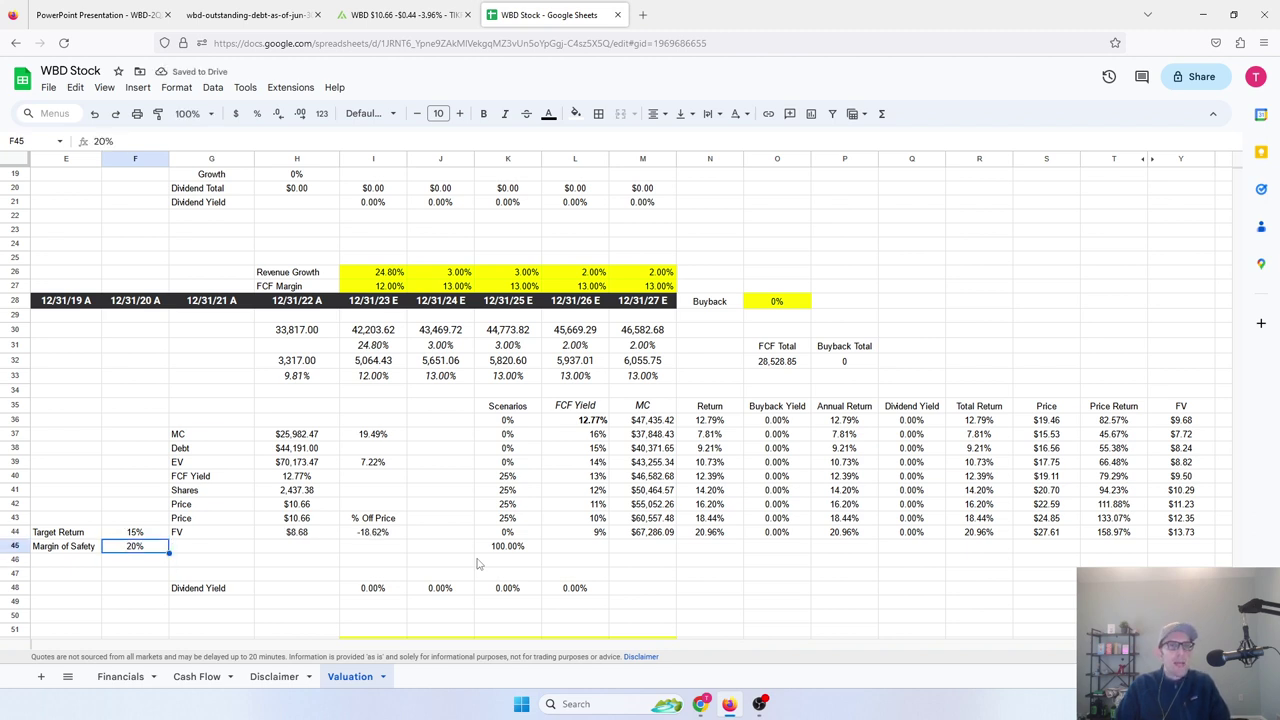
{"action": "key", "text": "ctrl+z"}
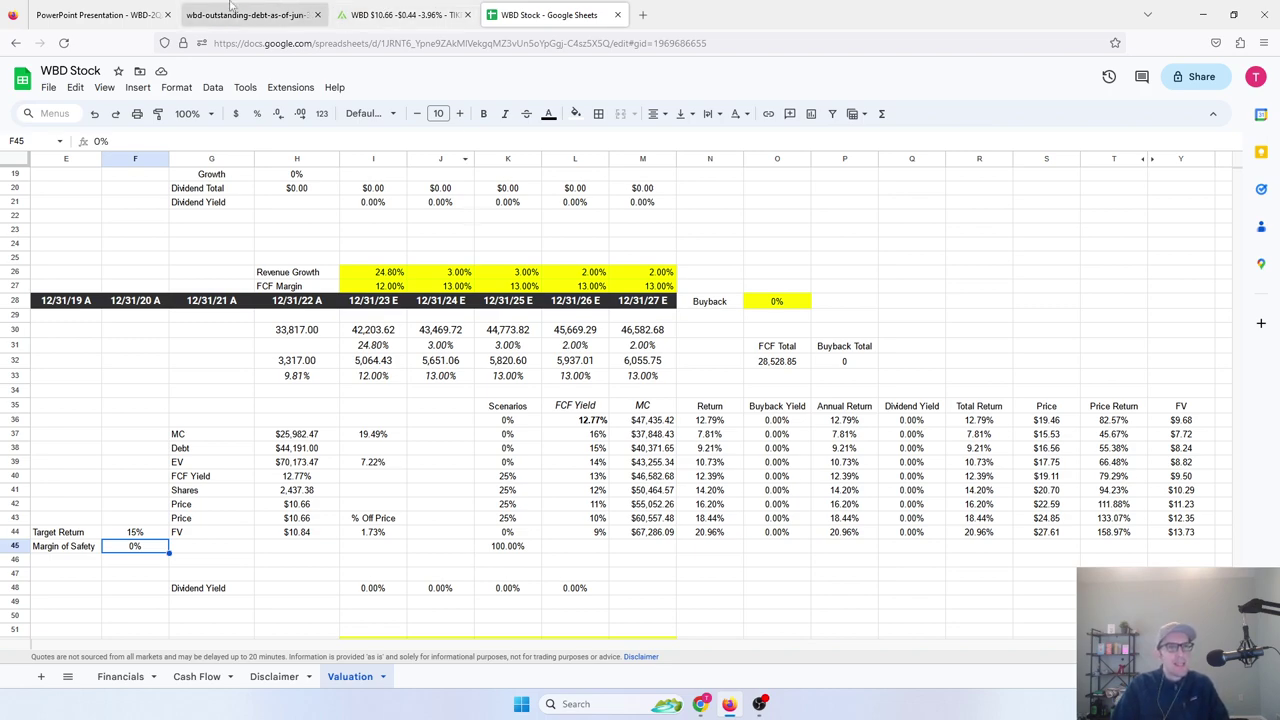
Switch to the WBD 2Q23 earnings presentation and review the segment revenue and adjusted EBITDA slides on pages 6 and 7
{"action": "left_click", "coordinate": [100, 14]}
{"action": "scroll", "coordinate": [430, 320], "scroll_direction": "up", "scroll_amount": 5}
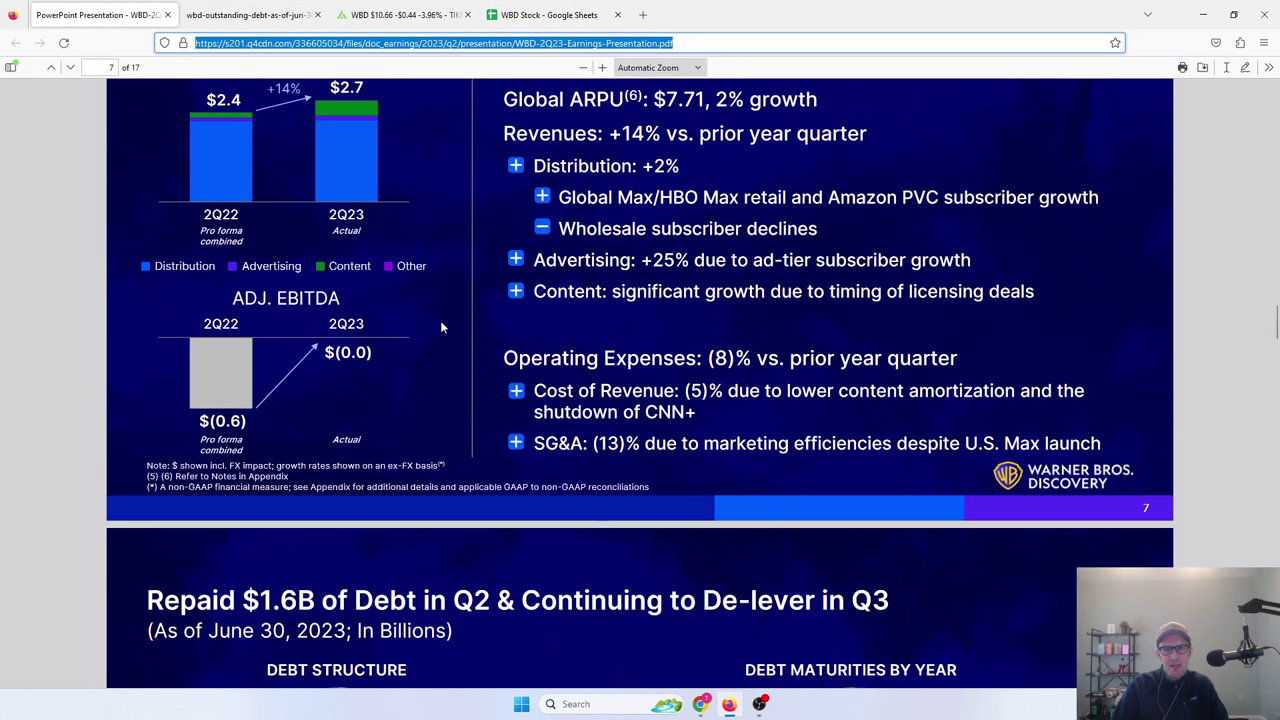
{"action": "scroll", "coordinate": [441, 327], "scroll_direction": "up", "scroll_amount": 5}
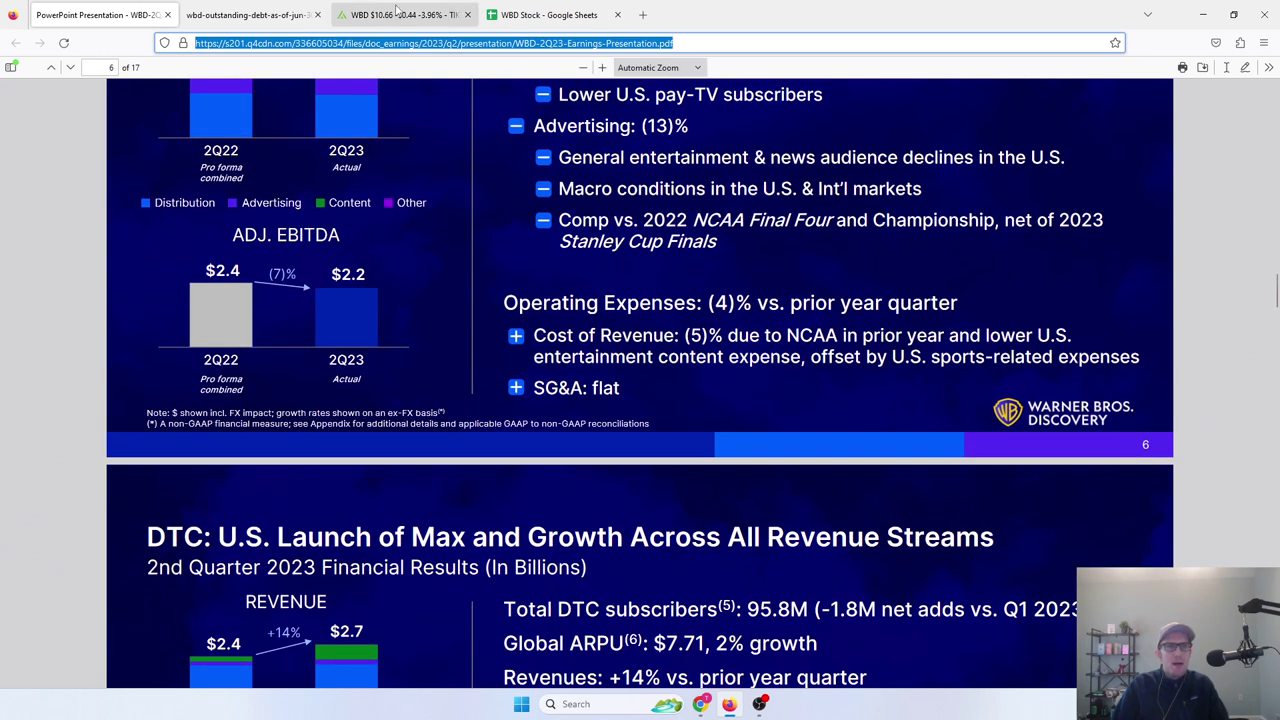
{"action": "scroll", "coordinate": [405, 242], "scroll_direction": "up", "scroll_amount": 3}
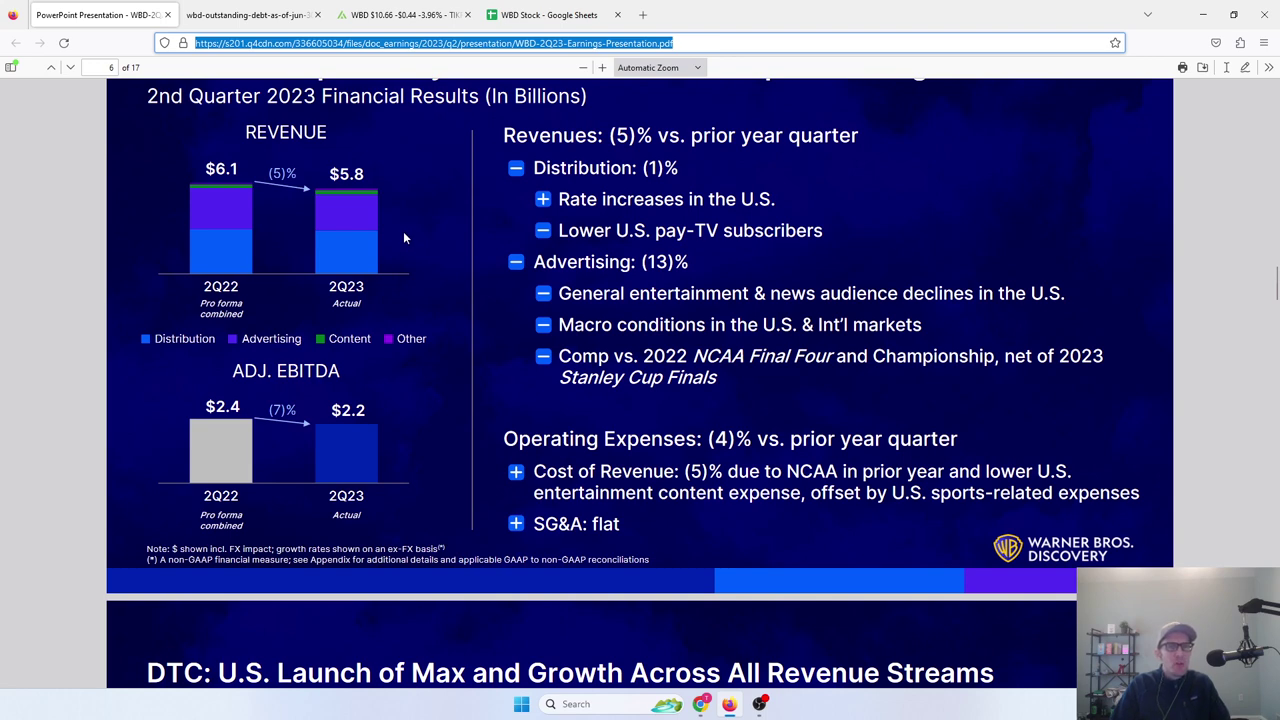
{"action": "scroll", "coordinate": [404, 238], "scroll_direction": "down", "scroll_amount": 6}
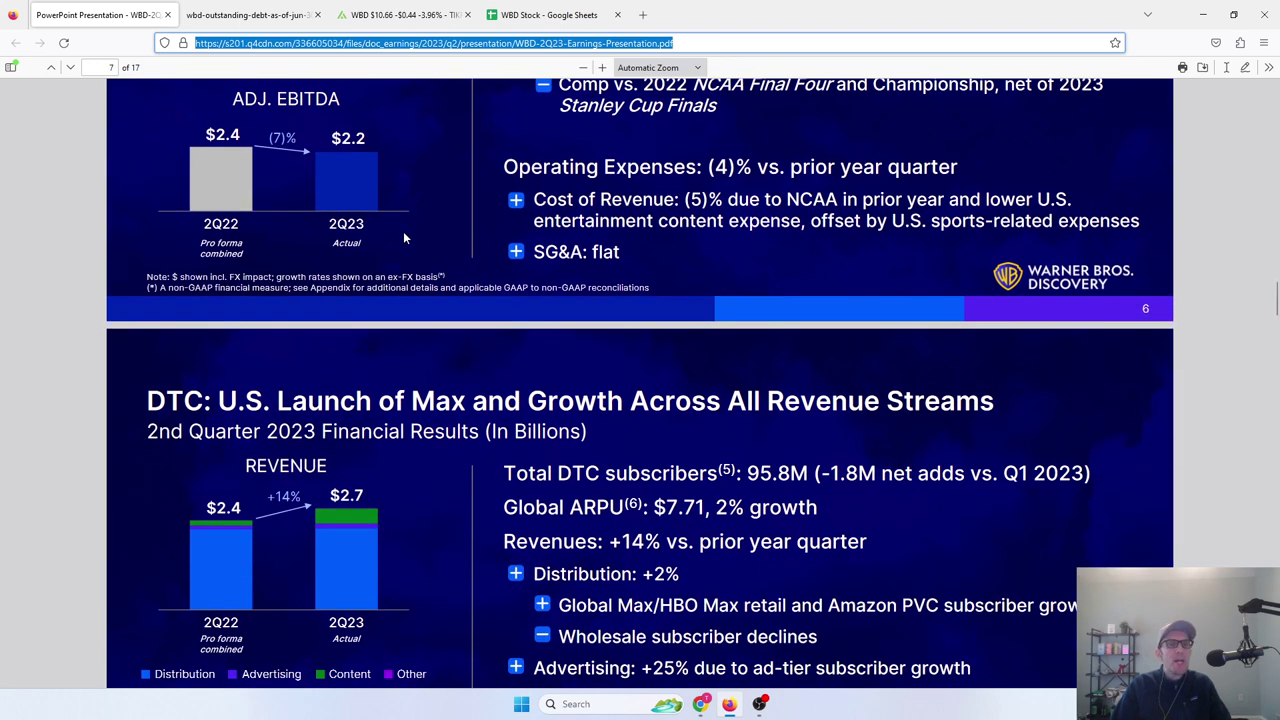
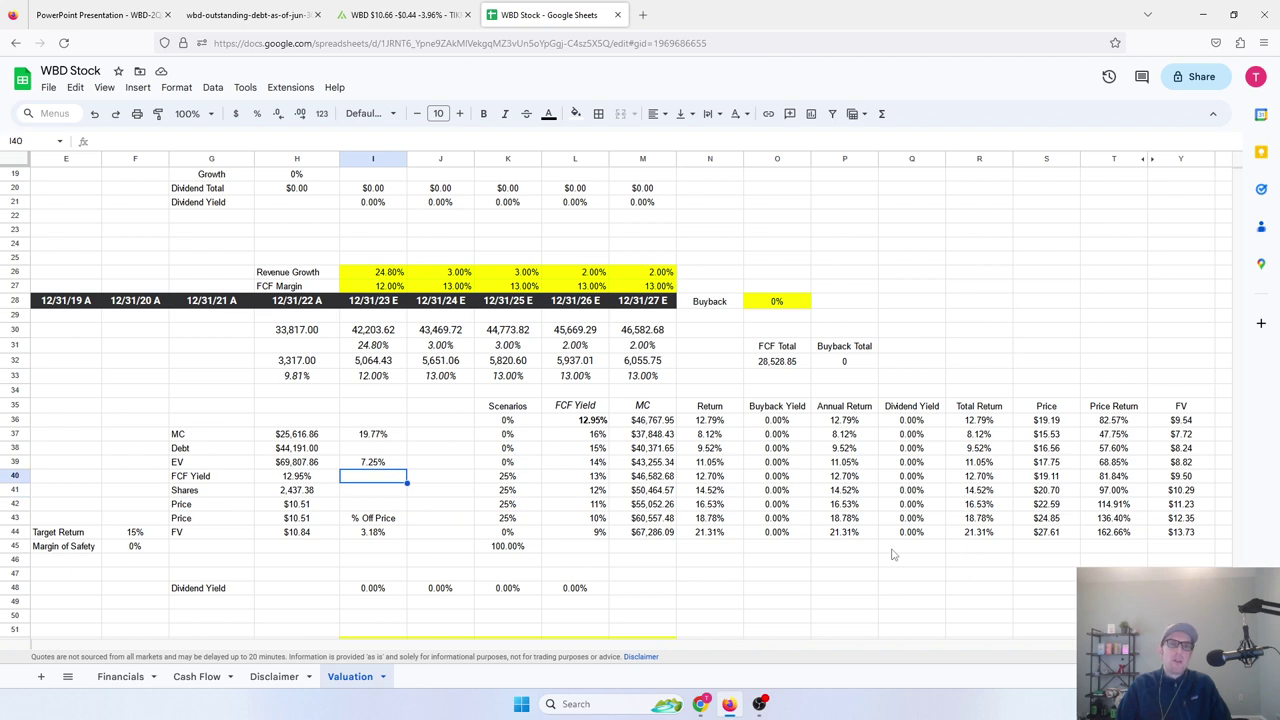
Recheck the enterprise value yield in I39 and the weight and FCF yield of the 10% scenario in row 43
{"action": "key", "text": "Up"}
{"action": "key", "text": "Down"}
{"action": "key", "text": "Down"}
{"action": "key", "text": "Down"}
{"action": "key", "text": "Down"}
{"action": "key", "text": "Right"}
{"action": "key", "text": "Right"}
{"action": "key", "text": "Right"}
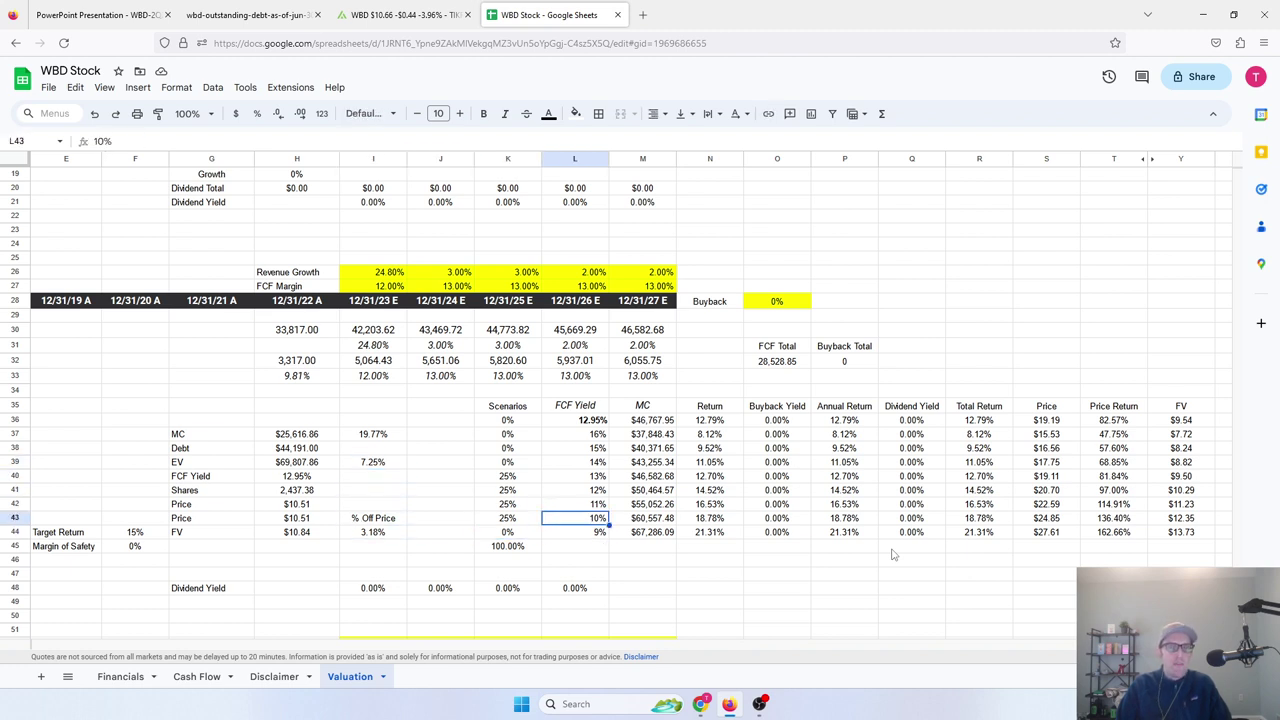
{"action": "key", "text": "Left"}
{"action": "key", "text": "Right"}
{"action": "key", "text": "Left"}
{"action": "key", "text": "Left"}
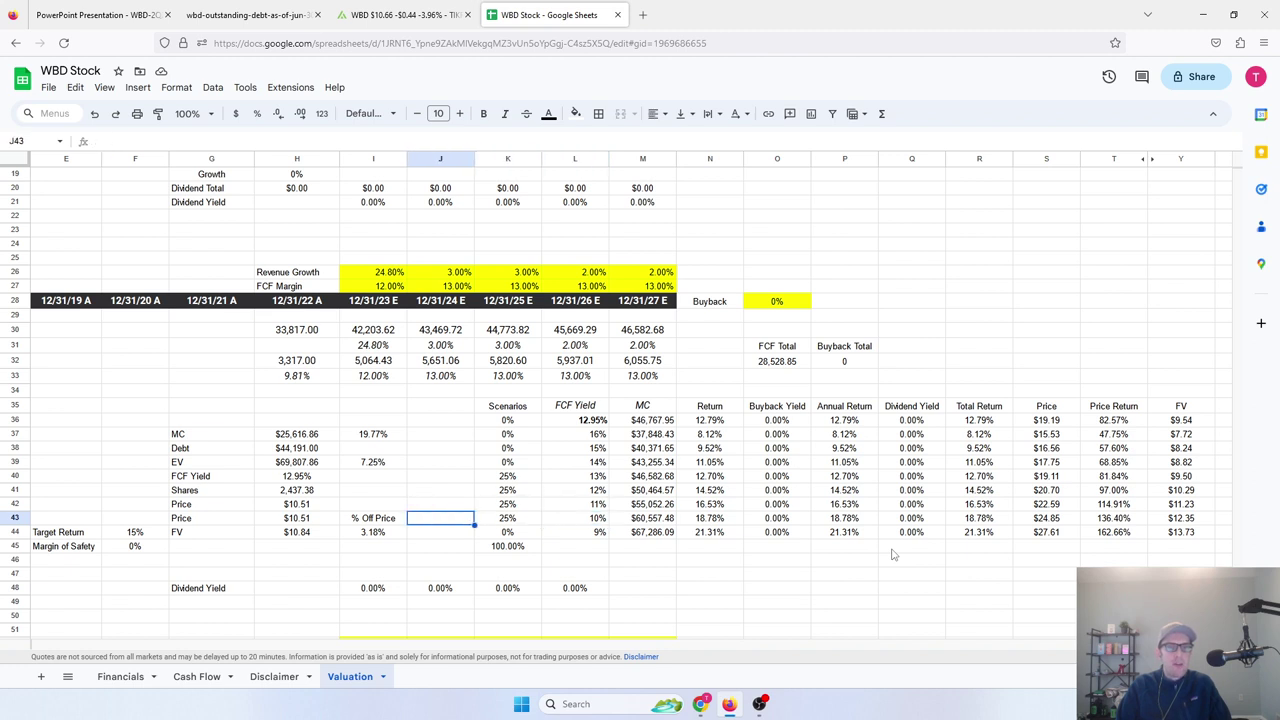
Examine the 10% FCF yield scenario in row 43, from its annual return through its projected price in S43 to its fair value in Y43
{"action": "key", "text": "Left"}
{"action": "key", "text": "Right"}
{"action": "key", "text": "Up"}
{"action": "key", "text": "Down"}
{"action": "key", "text": "Right"}
{"action": "key", "text": "Right"}
{"action": "key", "text": "Right"}
{"action": "key", "text": "Right"}
{"action": "key", "text": "Right"}
{"action": "key", "text": "Right"}
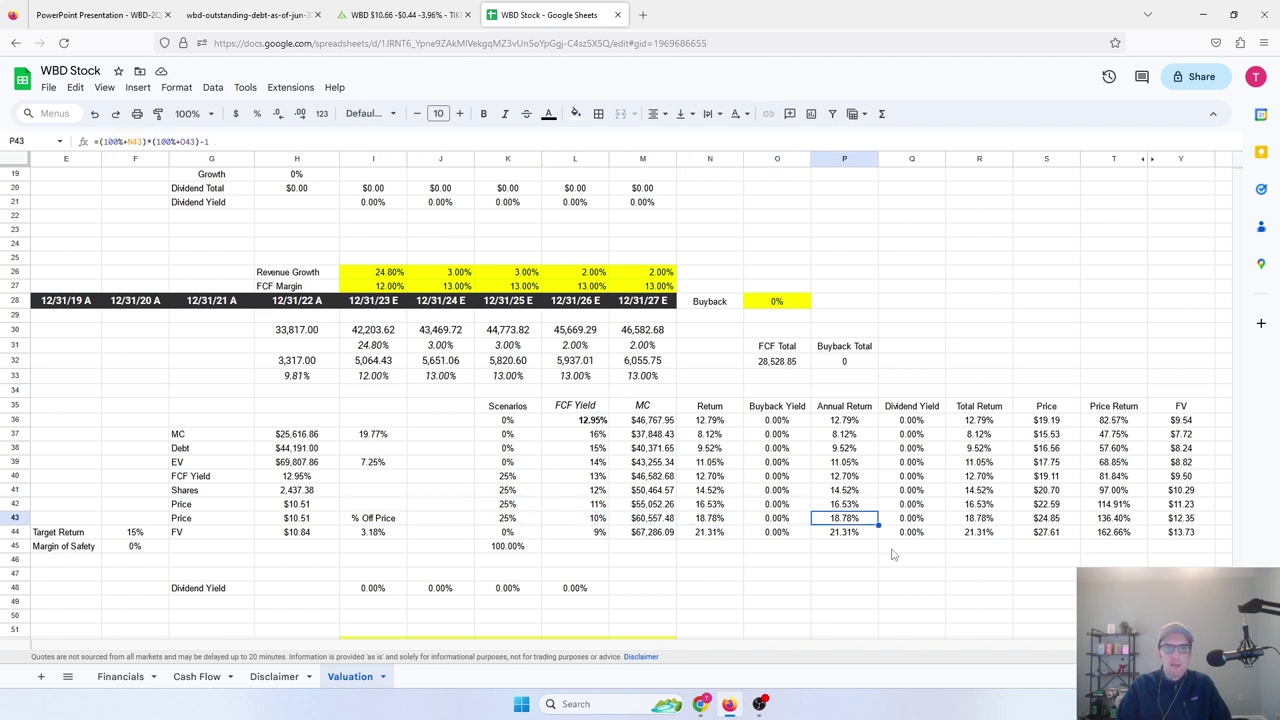
{"action": "key", "text": "Left"}
{"action": "key", "text": "Left"}
{"action": "key", "text": "Left"}
{"action": "key", "text": "Right"}
{"action": "key", "text": "Right"}
{"action": "key", "text": "Right"}
{"action": "key", "text": "Right"}
{"action": "key", "text": "Right"}
{"action": "key", "text": "Right"}
{"action": "key", "text": "Right"}
{"action": "key", "text": "Right"}
{"action": "key", "text": "Right"}
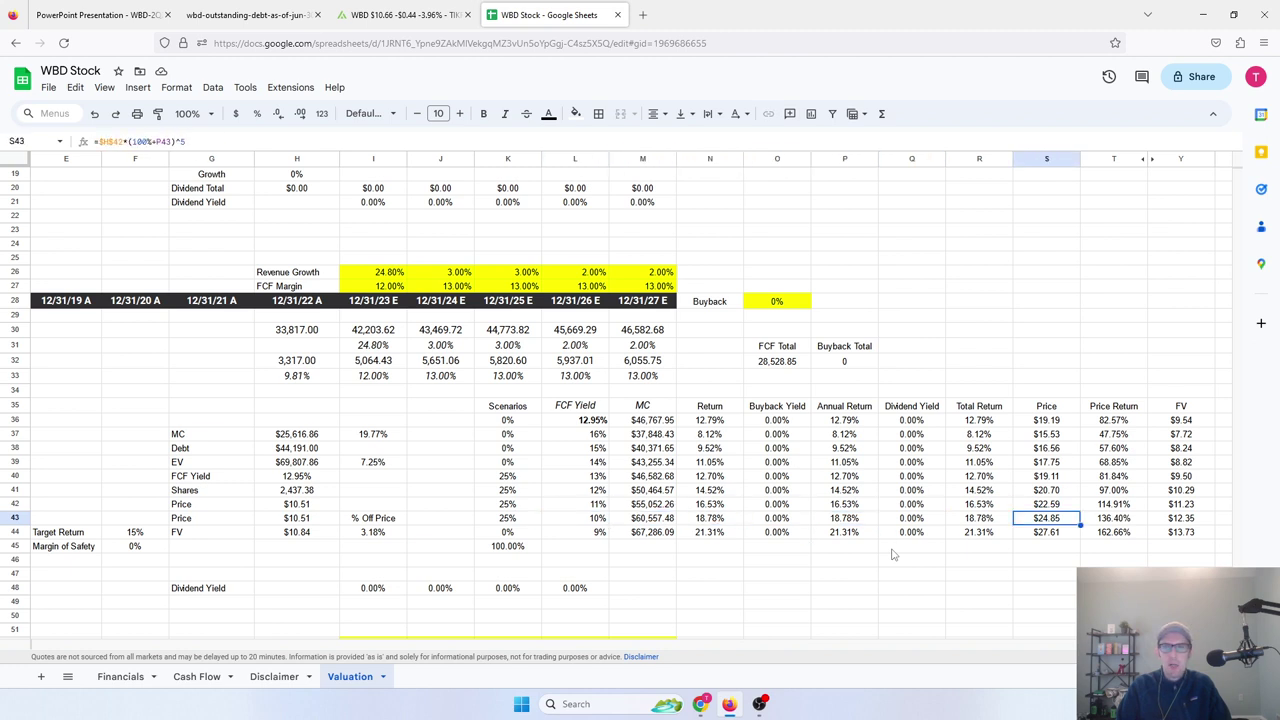
{"action": "key", "text": "Right"}
{"action": "key", "text": "Left"}
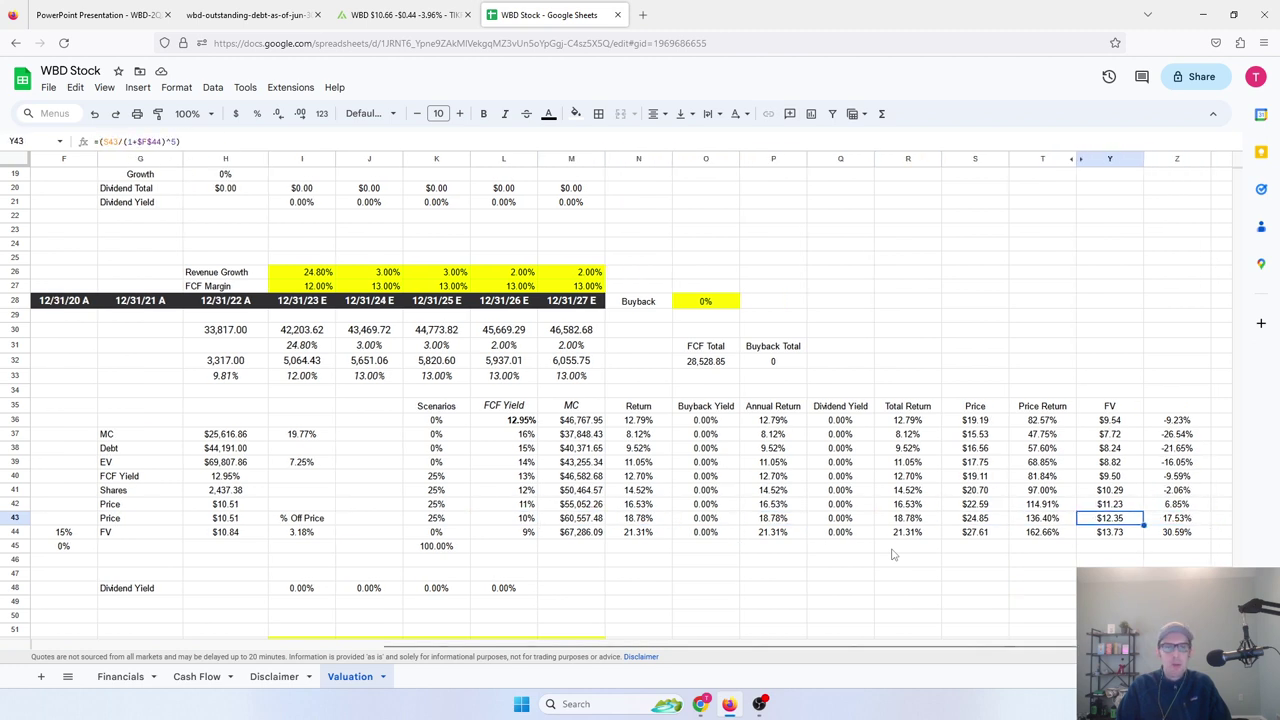
Review the total return in R43 and the current share price in H43
{"action": "key", "text": "Left"}
{"action": "key", "text": "Left"}
{"action": "key", "text": "Left"}
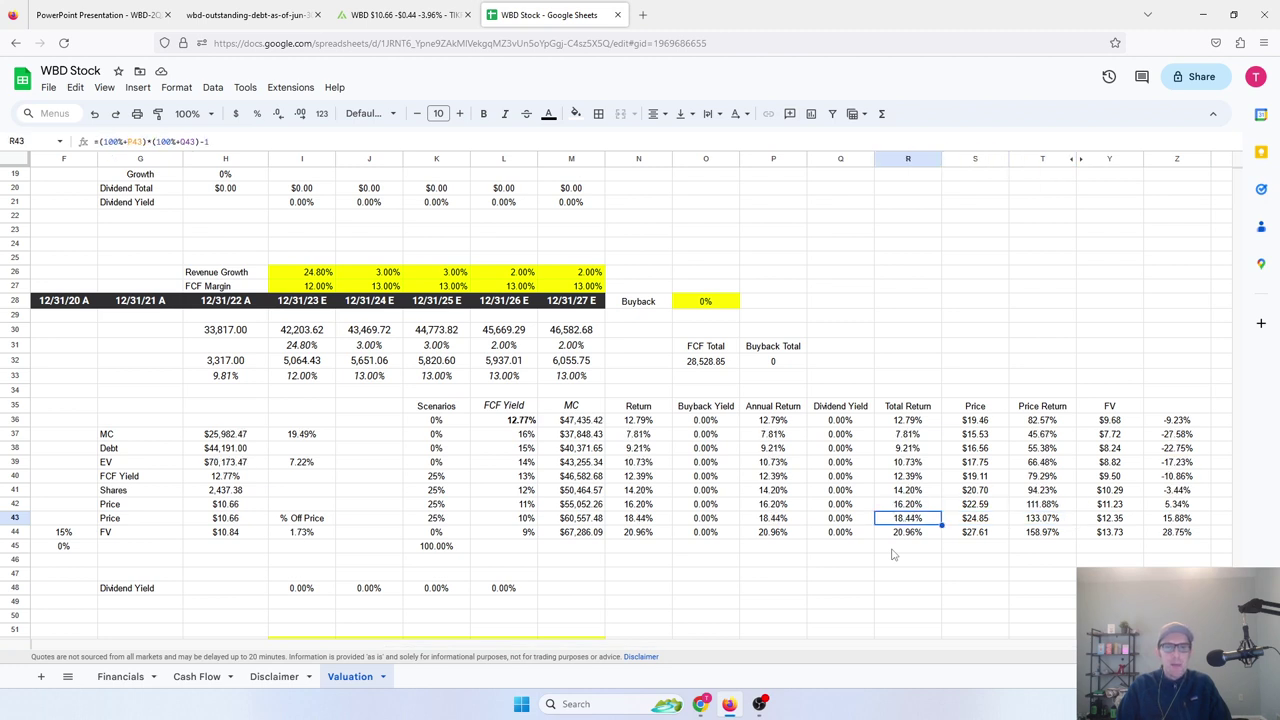
{"action": "key", "text": "Left"}
{"action": "key", "text": "Left"}
{"action": "key", "text": "Left"}
{"action": "key", "text": "Left"}
{"action": "key", "text": "Left"}
{"action": "key", "text": "Left"}
{"action": "key", "text": "Left"}
{"action": "key", "text": "Left"}
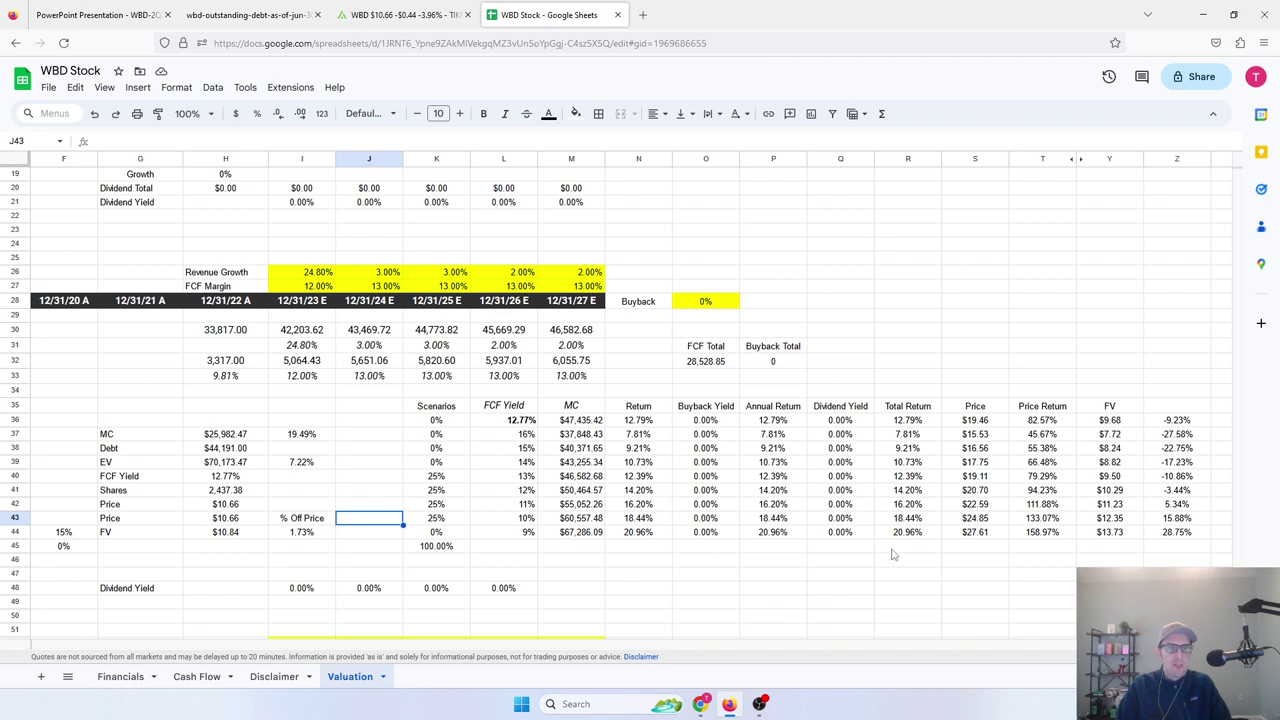
{"action": "key", "text": "Left"}
{"action": "key", "text": "Left"}
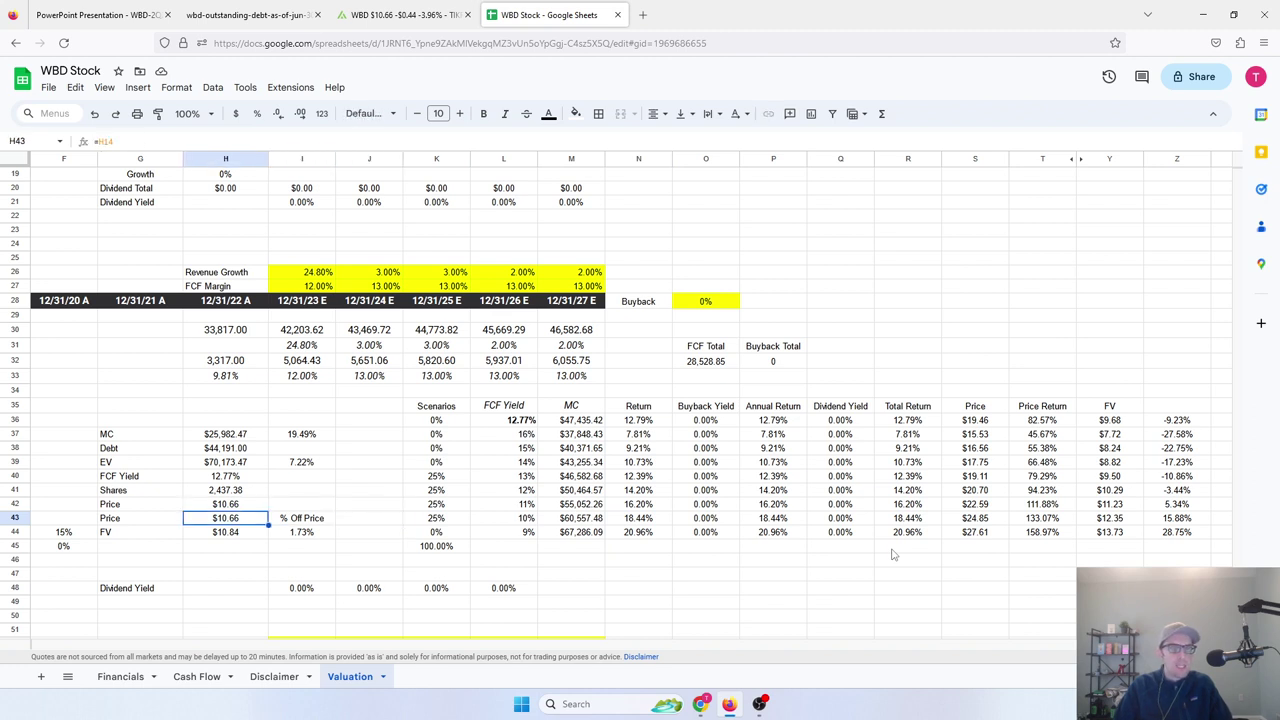
Replace the live price formula in H14 with the fixed value 10.66
{"action": "scroll", "coordinate": [893, 554], "scroll_direction": "left", "scroll_amount": 3}
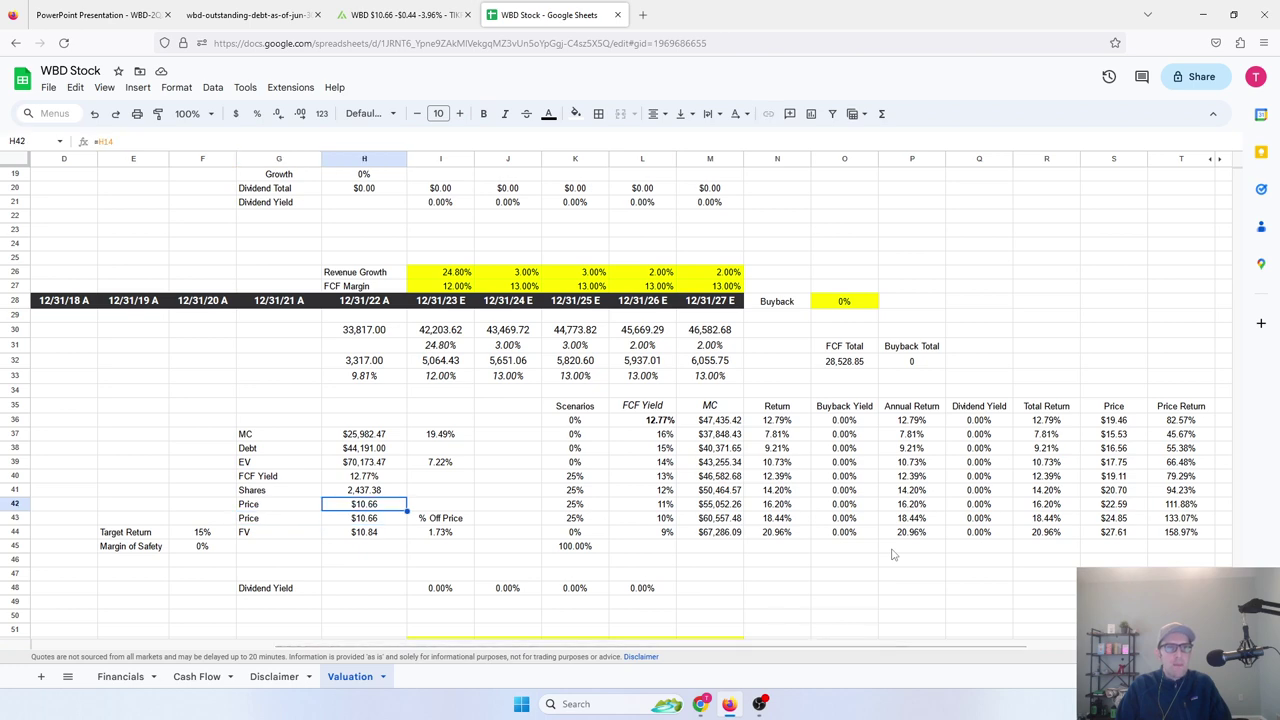
{"action": "scroll", "coordinate": [380, 320], "scroll_direction": "up", "scroll_amount": 4}
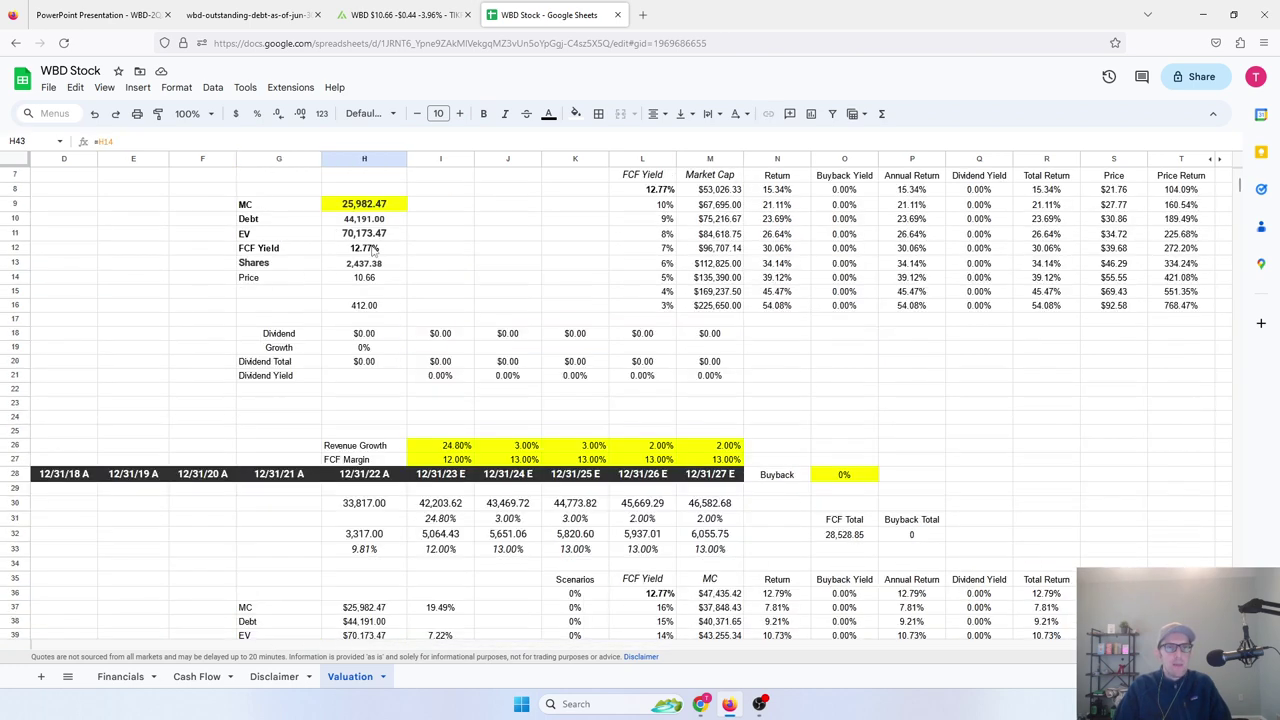
{"action": "left_click_drag", "start_coordinate": [364, 264], "coordinate": [366, 278]}
{"action": "left_click", "coordinate": [370, 297]}
{"action": "key", "text": "Up"}
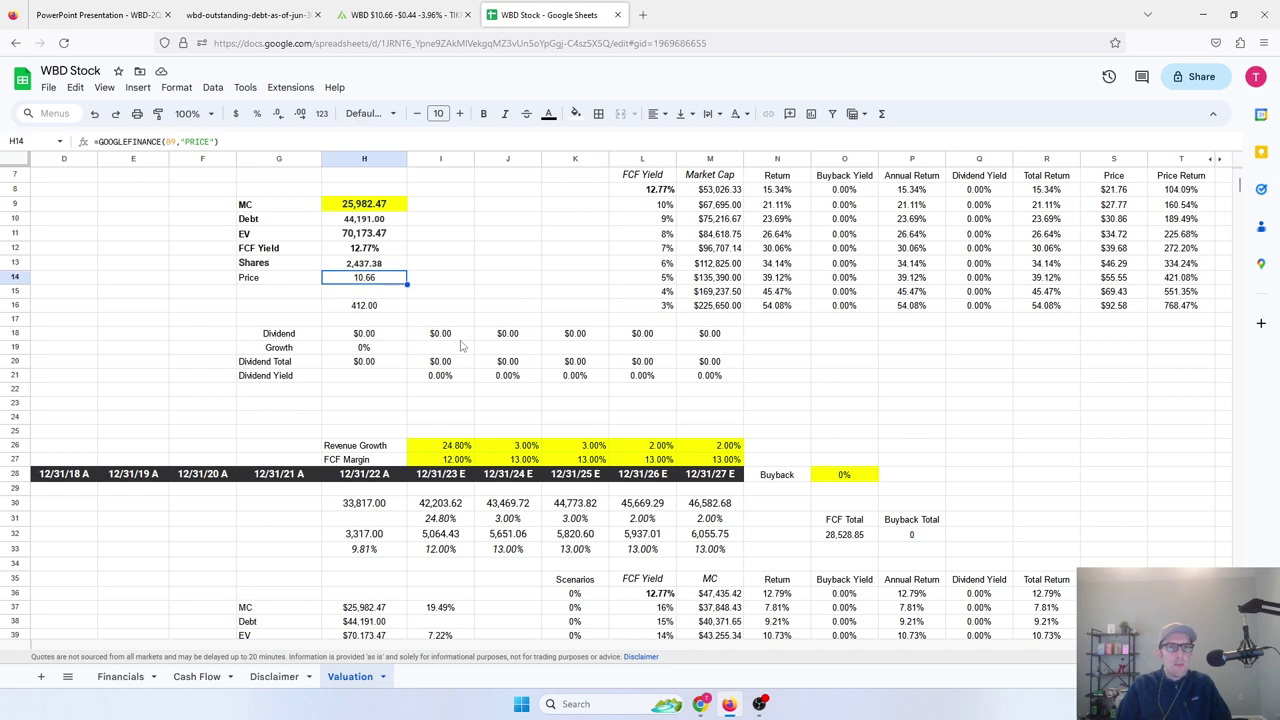
{"action": "type", "text": "10.66"}
{"action": "key", "text": "Return"}
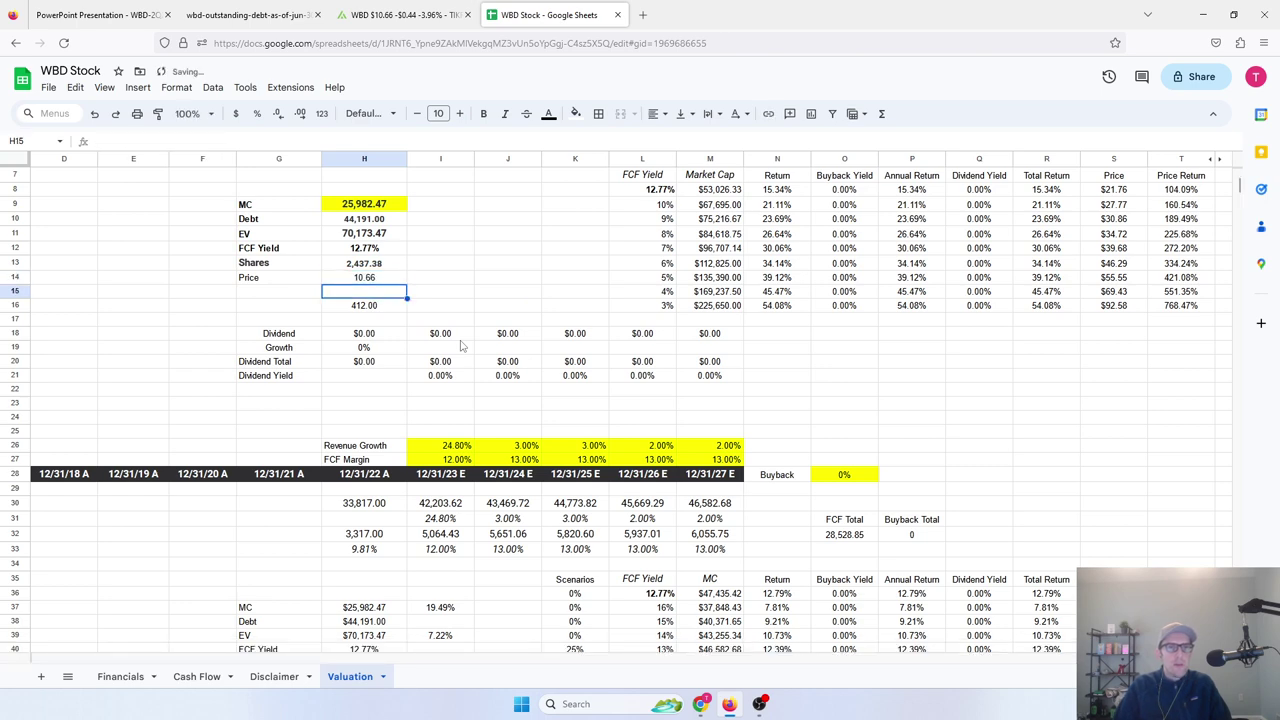
Highlight the projected free cash flows for 2023 through 2027 in I32:M32 for review
{"action": "scroll", "coordinate": [541, 353], "scroll_direction": "down", "scroll_amount": 2}
{"action": "scroll", "coordinate": [541, 353], "scroll_direction": "down", "scroll_amount": 4}
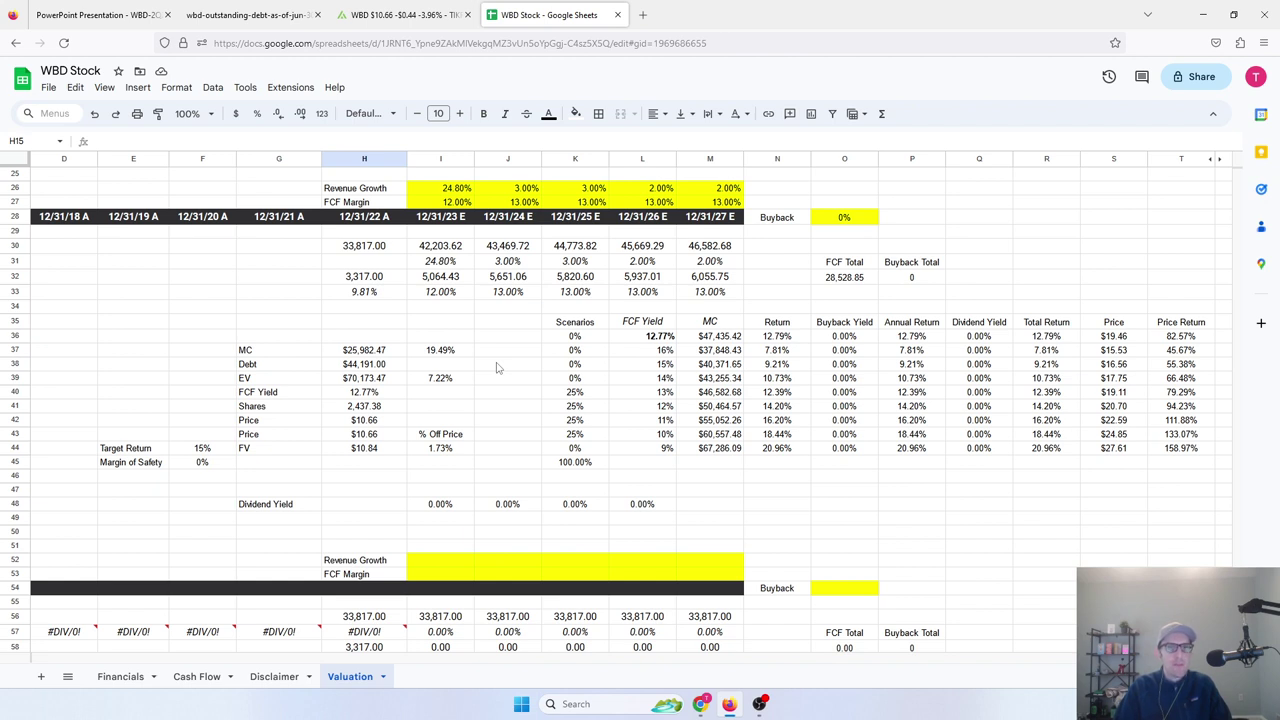
{"action": "left_click_drag", "start_coordinate": [415, 281], "coordinate": [700, 279]}
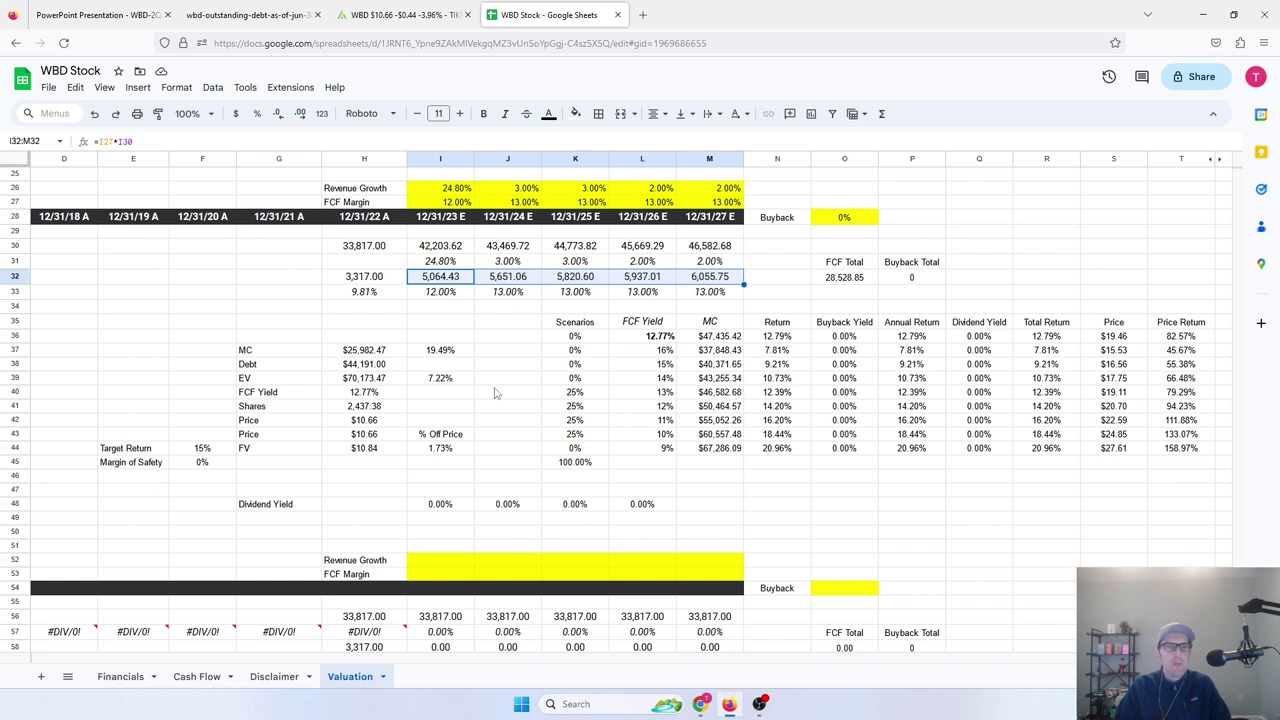
Check the Margin of Safety input in F45, then view the Disclaimer sheet and return to the Valuation sheet
{"action": "left_click", "coordinate": [217, 466]}
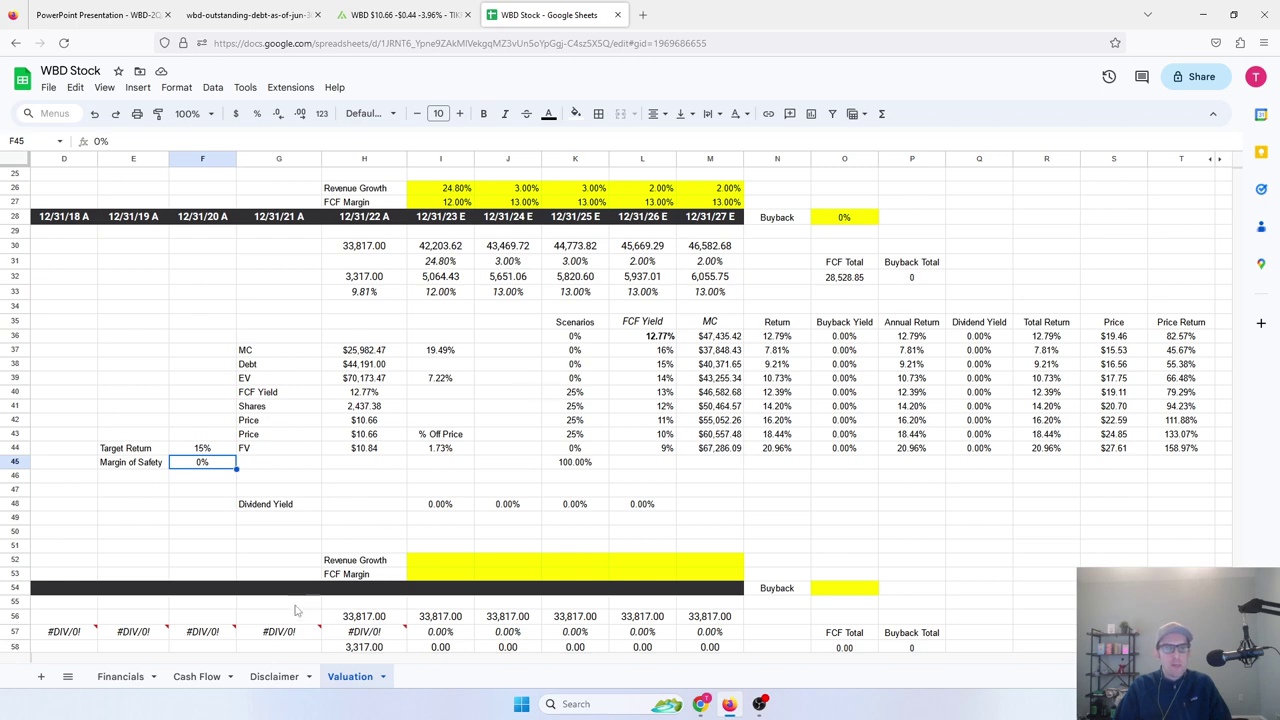
{"action": "left_click", "coordinate": [268, 680]}
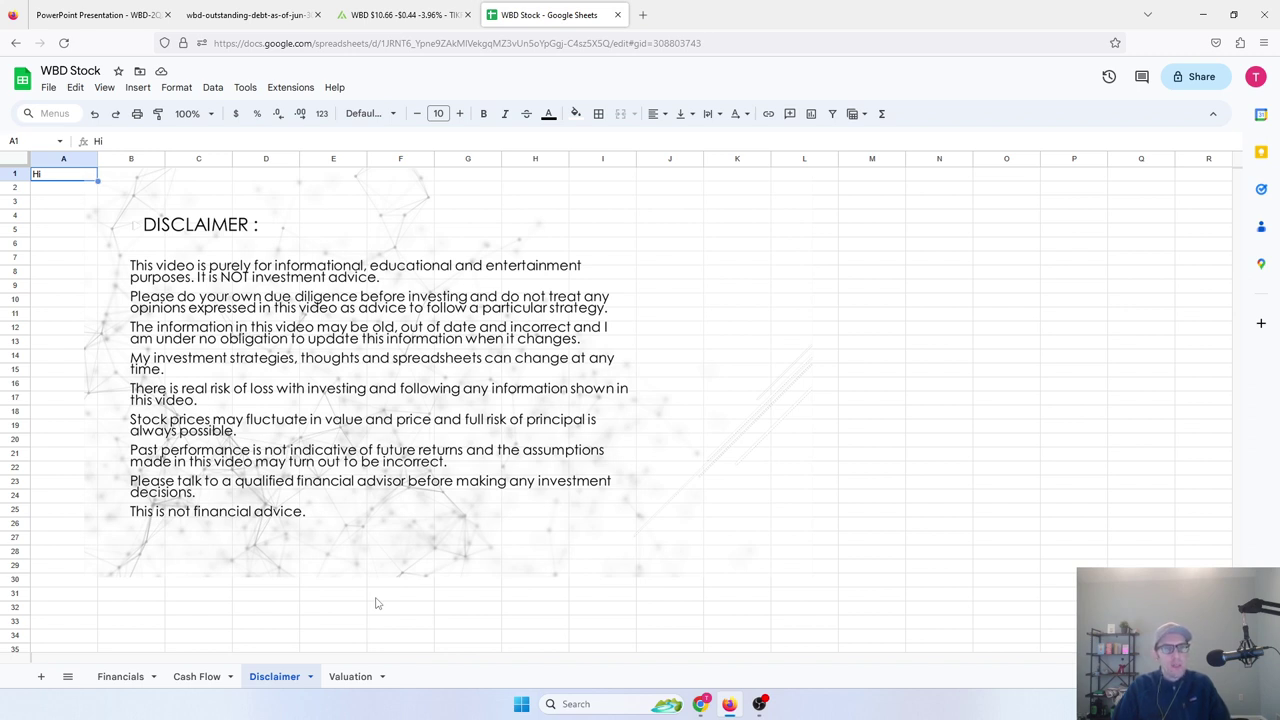
{"action": "left_click", "coordinate": [348, 677]}
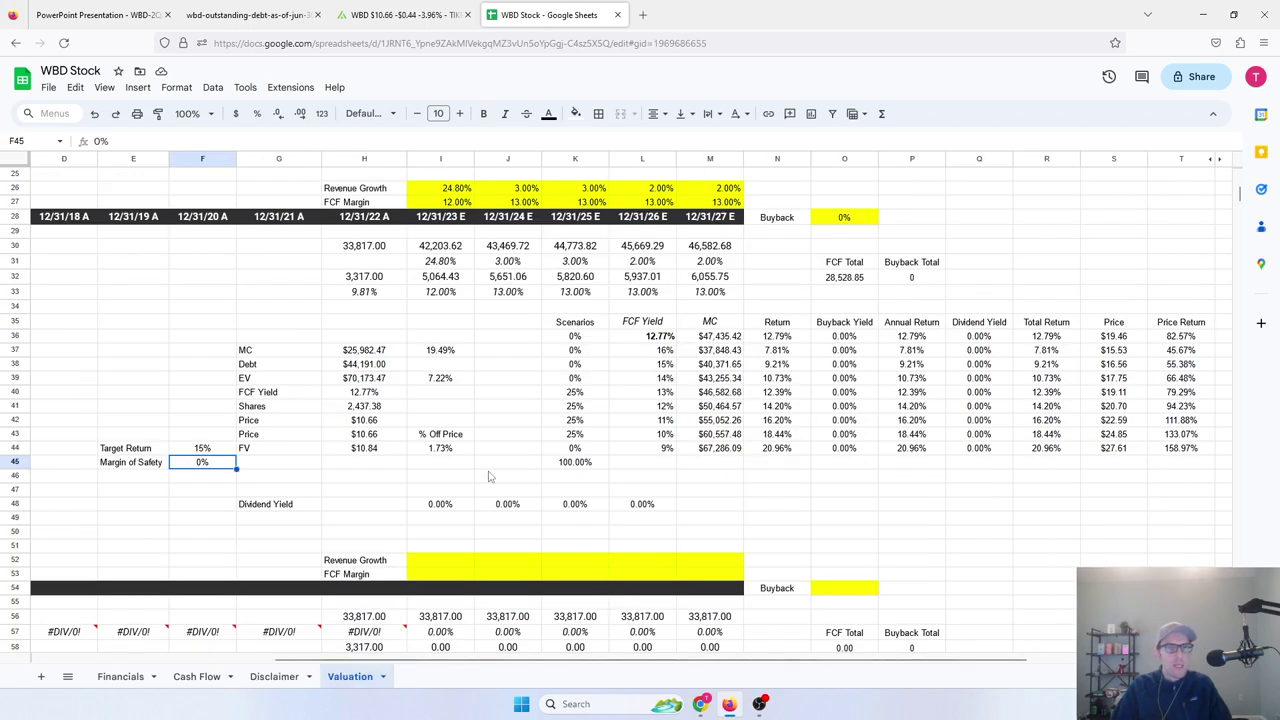